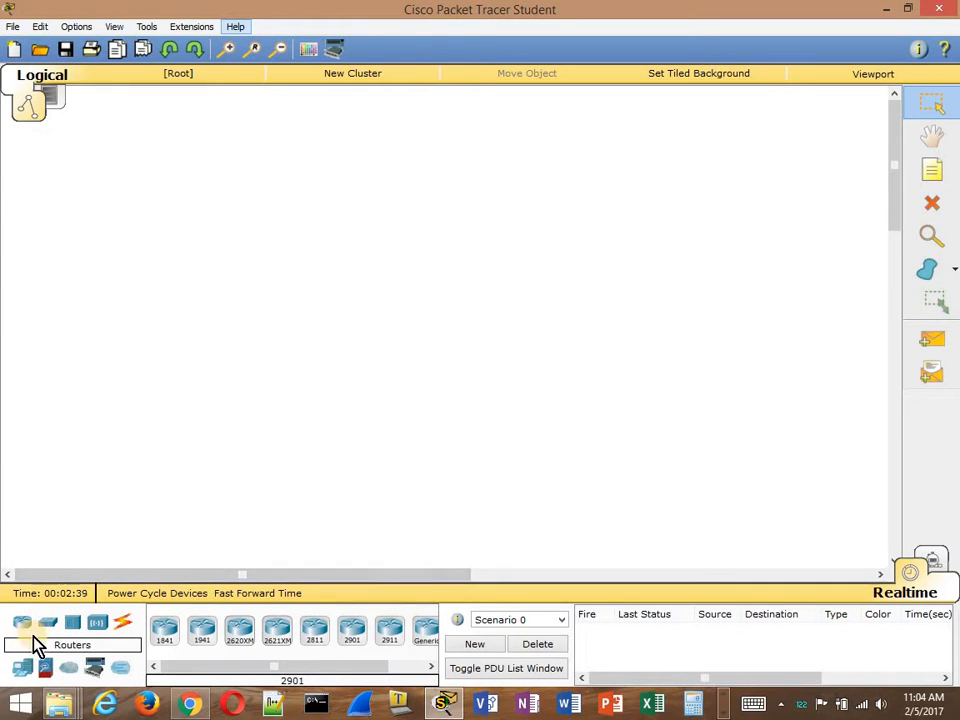
Place a generic PC on the workspace and label it with the owner's first name in possessive form followed by "PC"
click(24, 672)
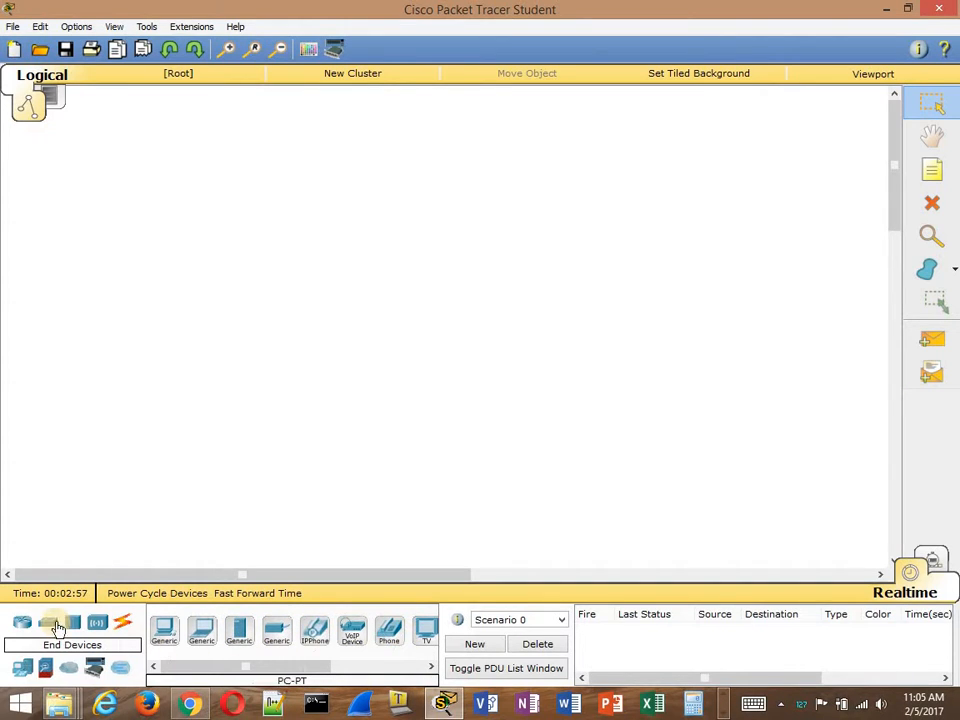
click(172, 633)
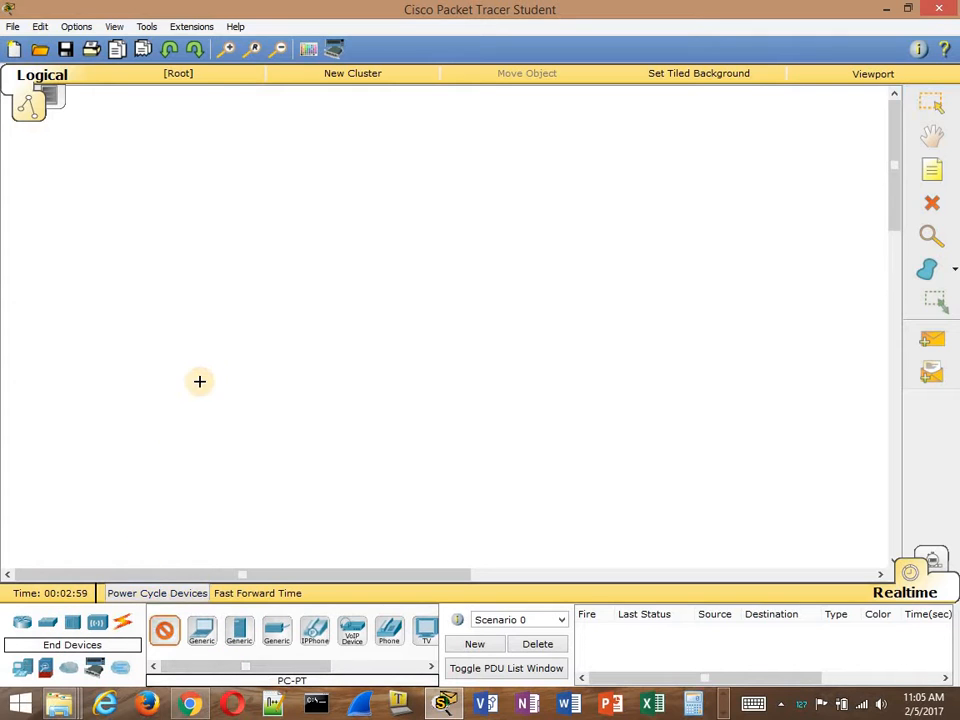
click(202, 233)
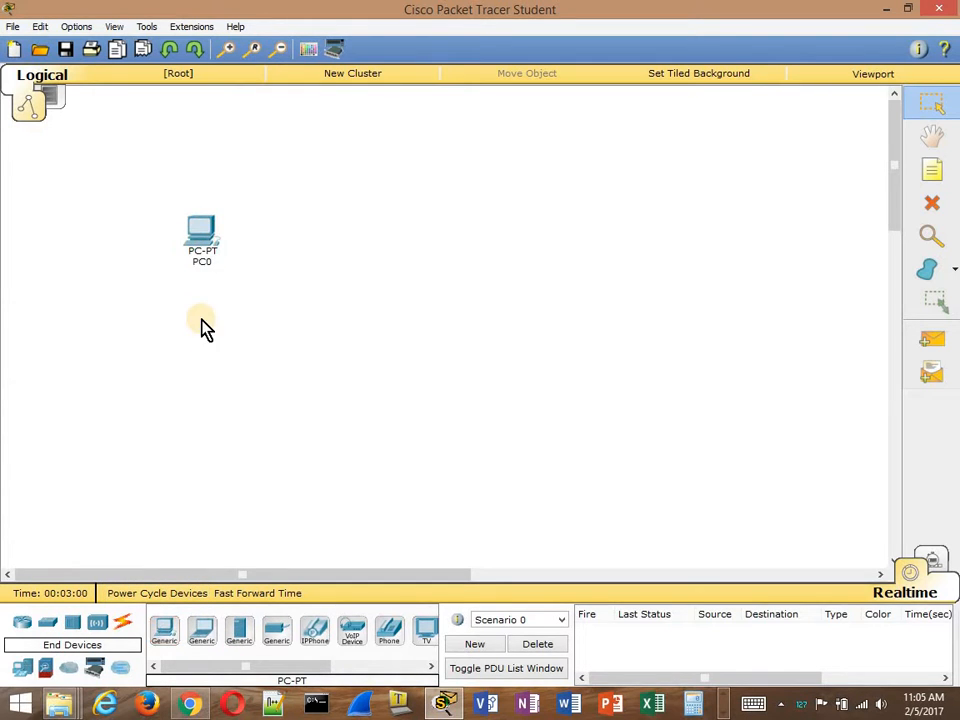
click(200, 264)
click(424, 238)
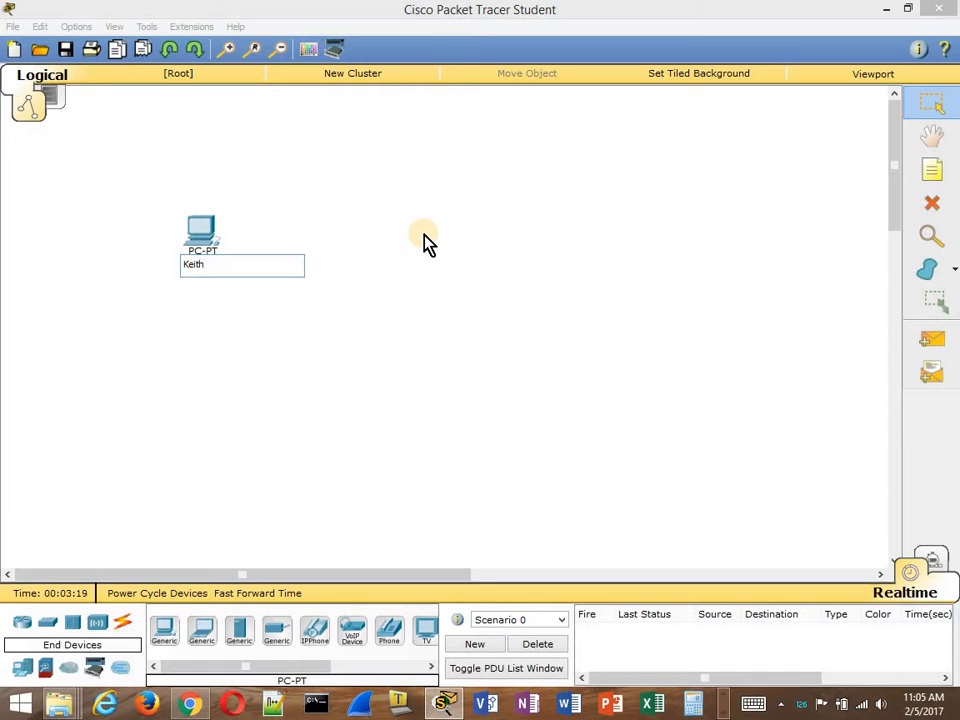
text(PC)
click(223, 364)
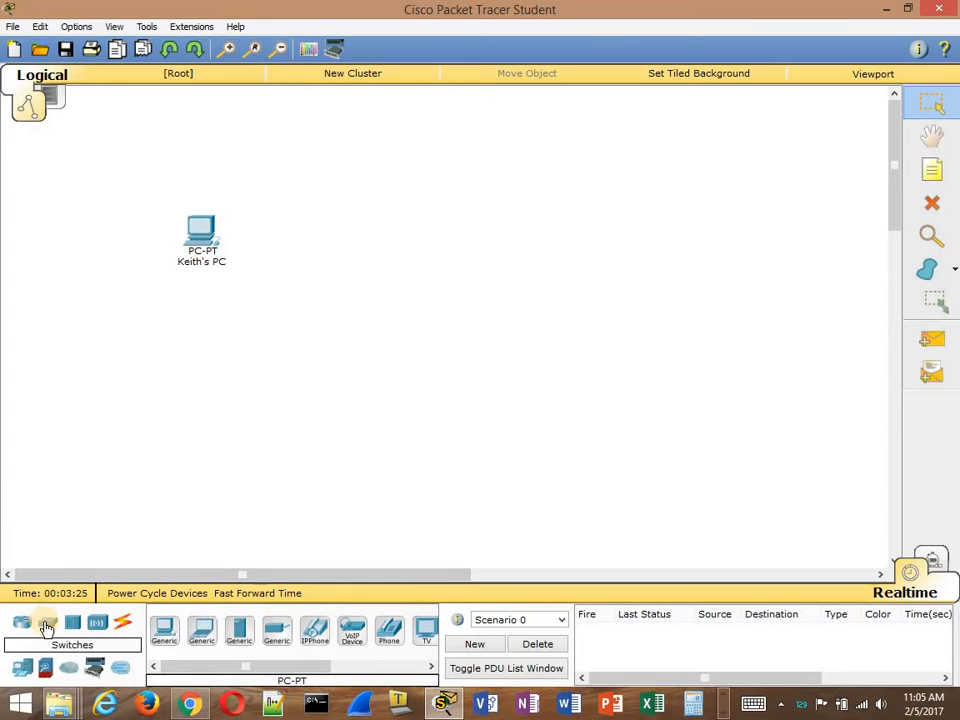
Add a 2960 switch above and beside the PC and rename it Switcharo
click(46, 626)
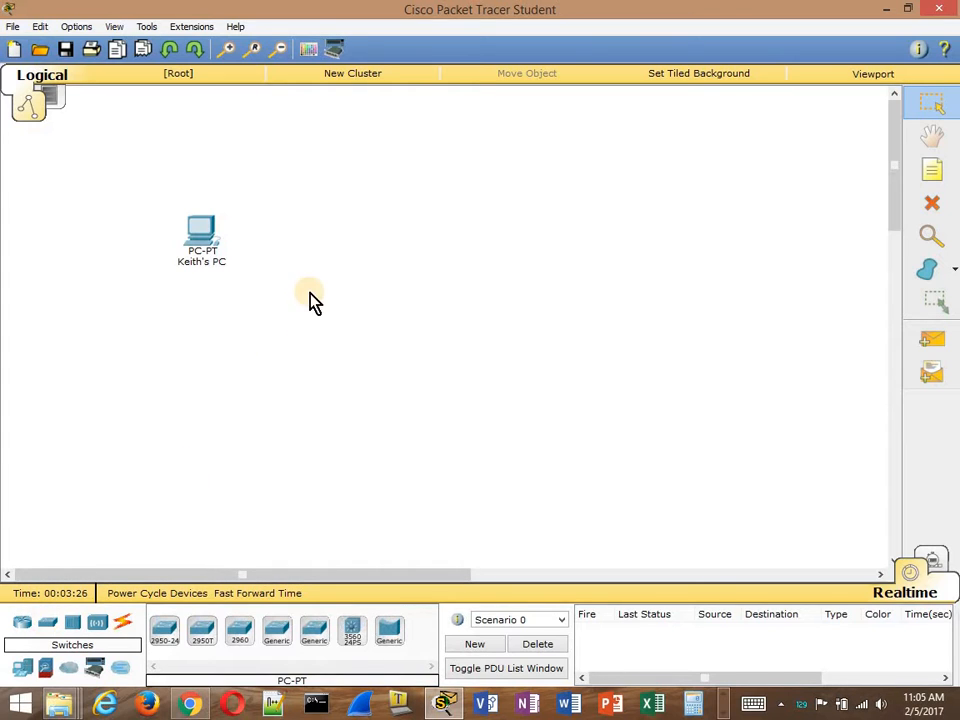
click(245, 634)
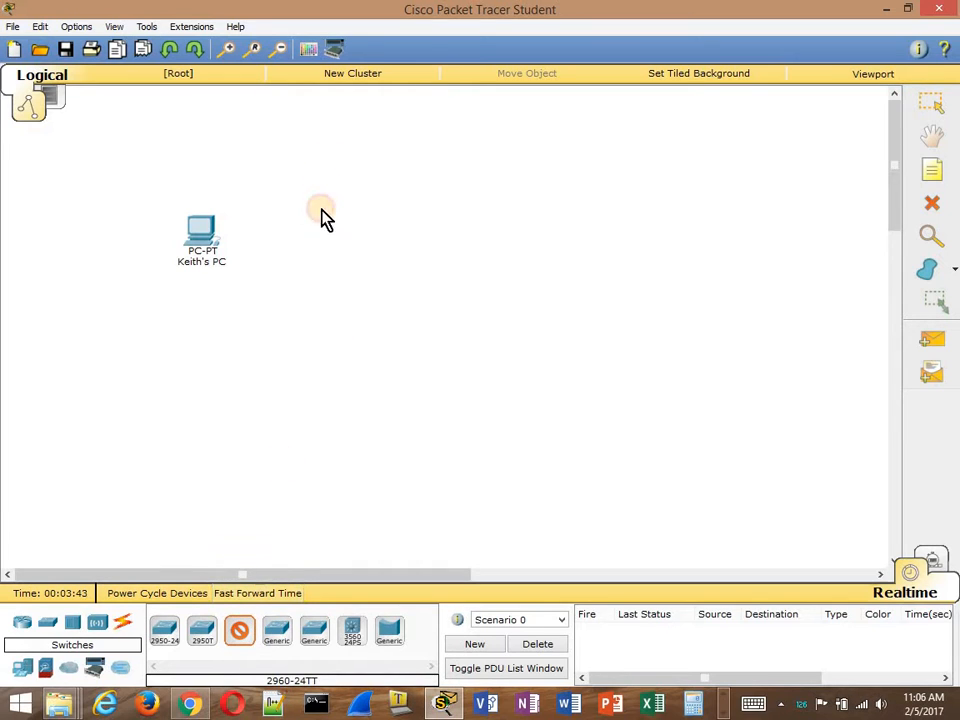
click(325, 168)
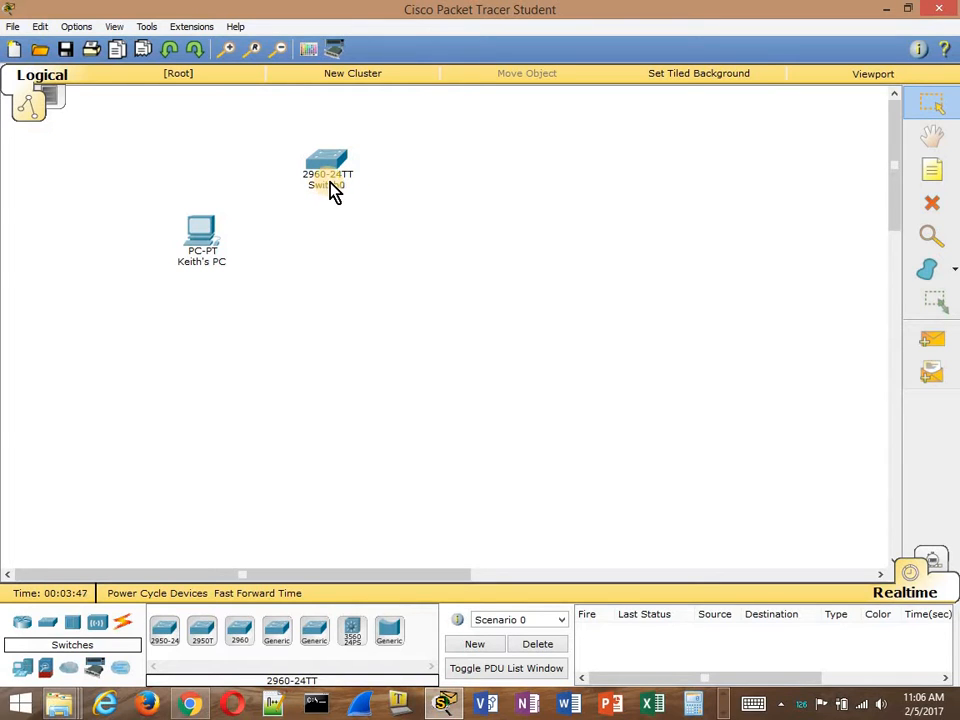
click(335, 186)
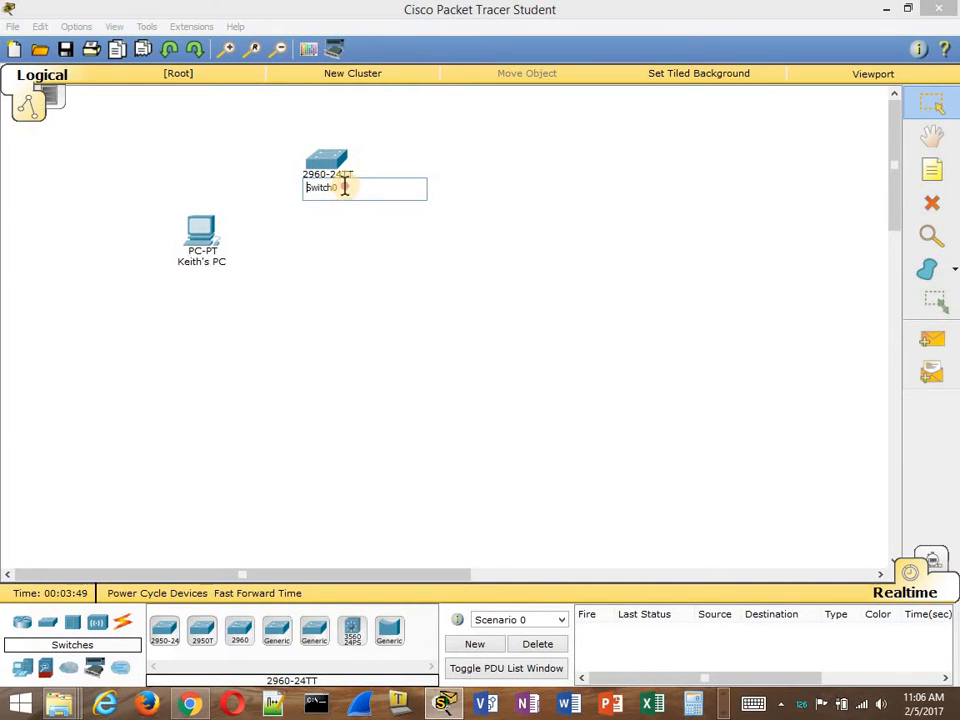
text(S)
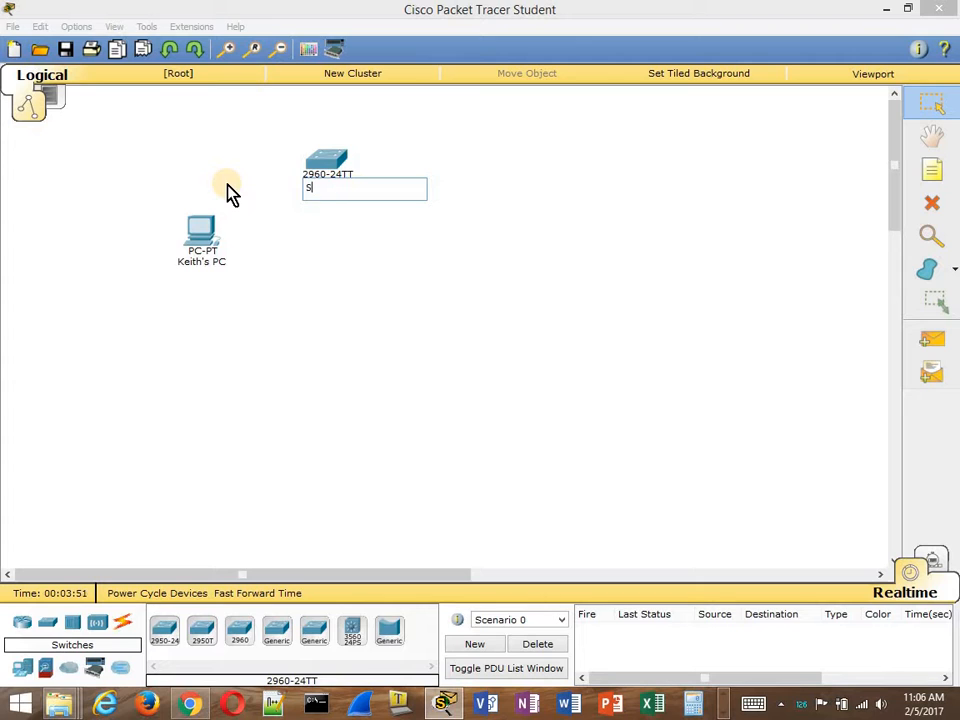
text(witcharo)
click(335, 243)
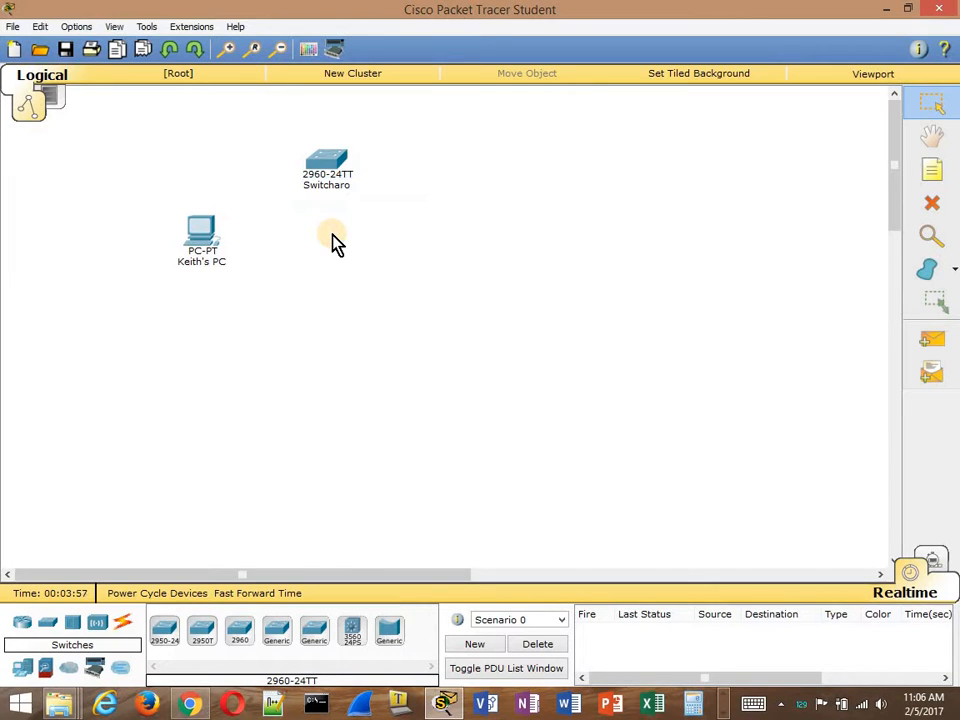
Add a second generic PC on the other side of the switch and label it with the owner's first name plus "Laptop"
click(31, 665)
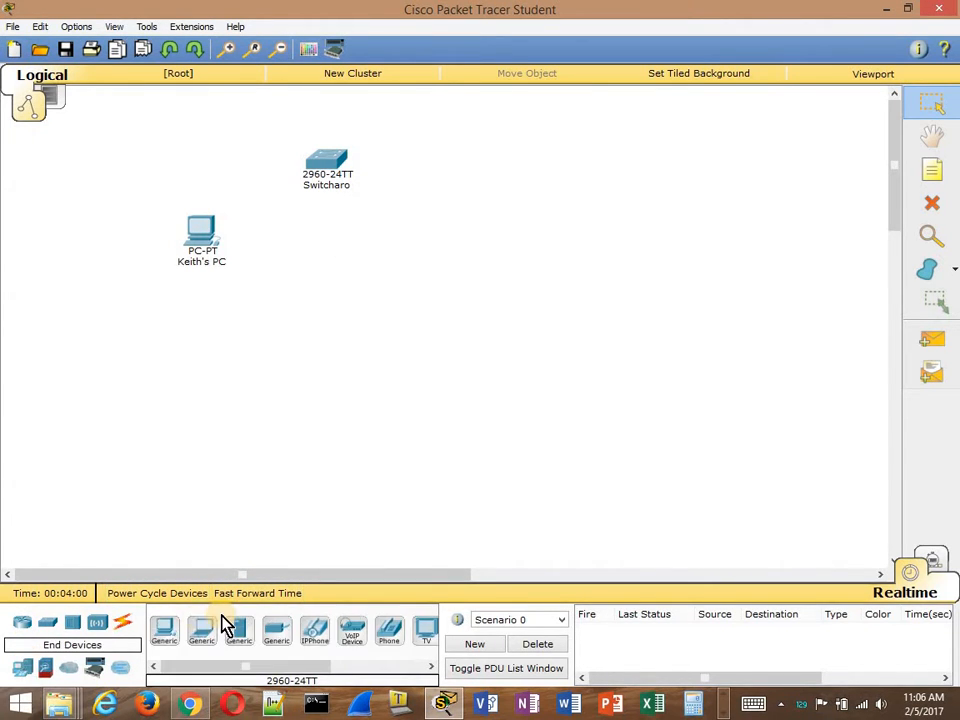
click(164, 628)
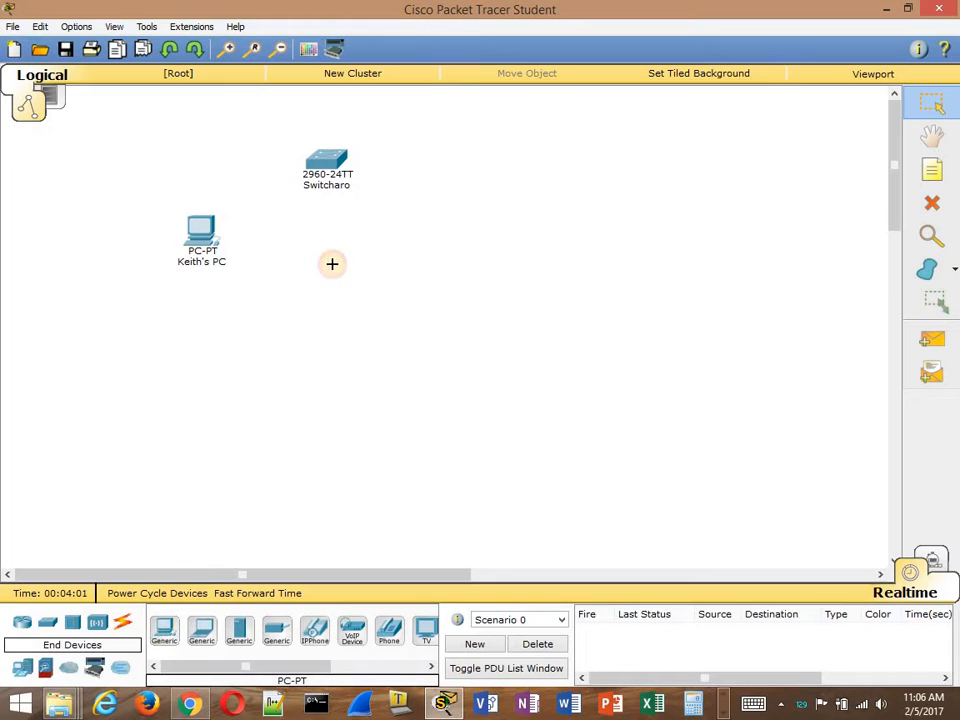
click(405, 240)
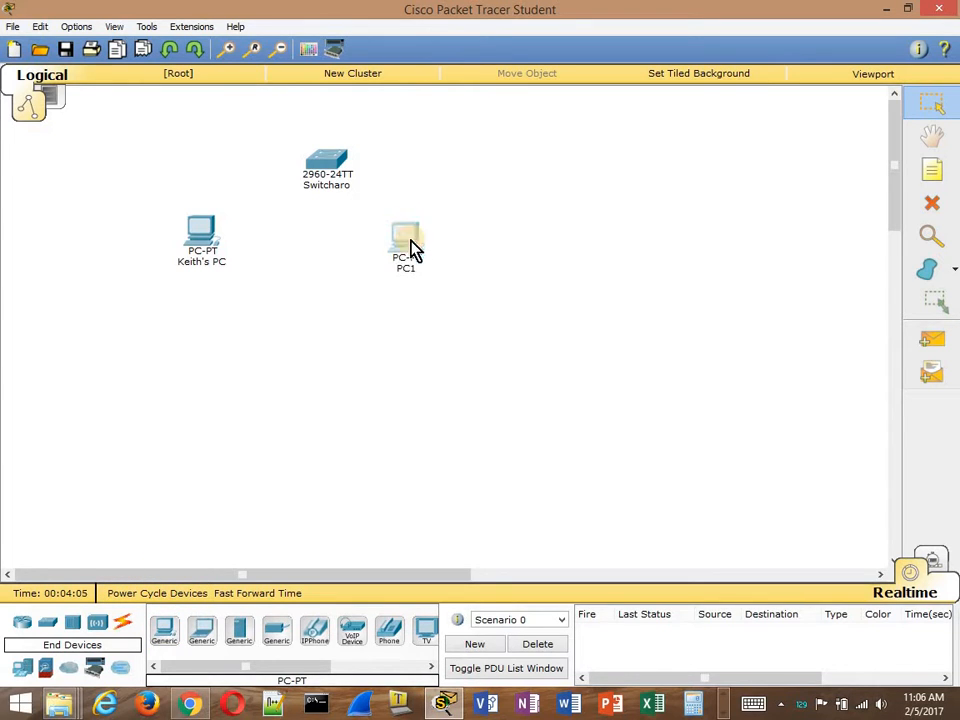
click(412, 266)
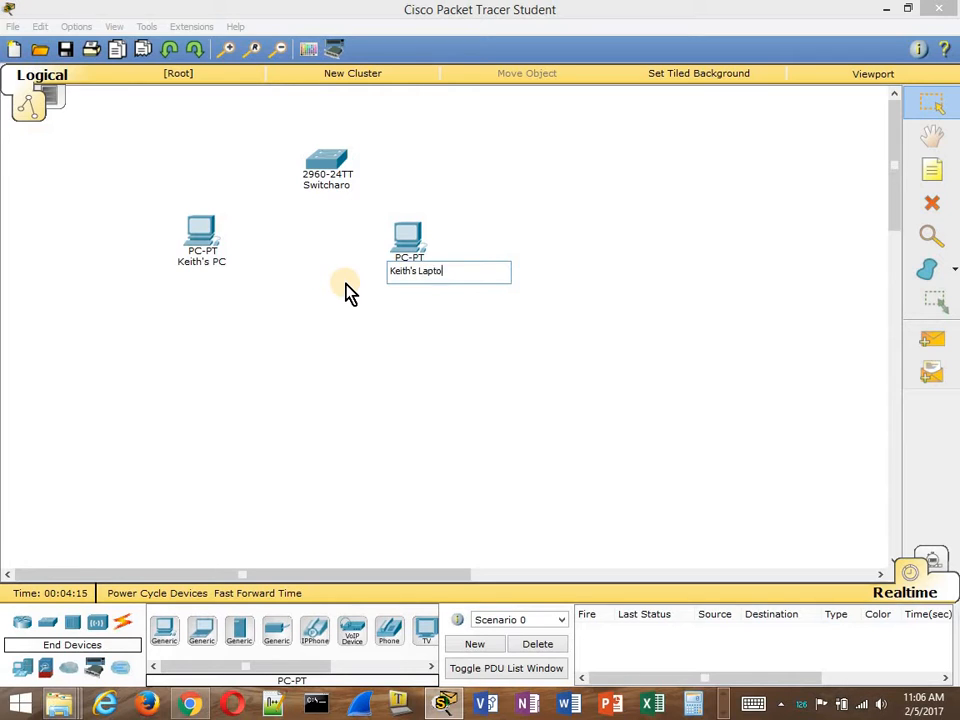
click(438, 342)
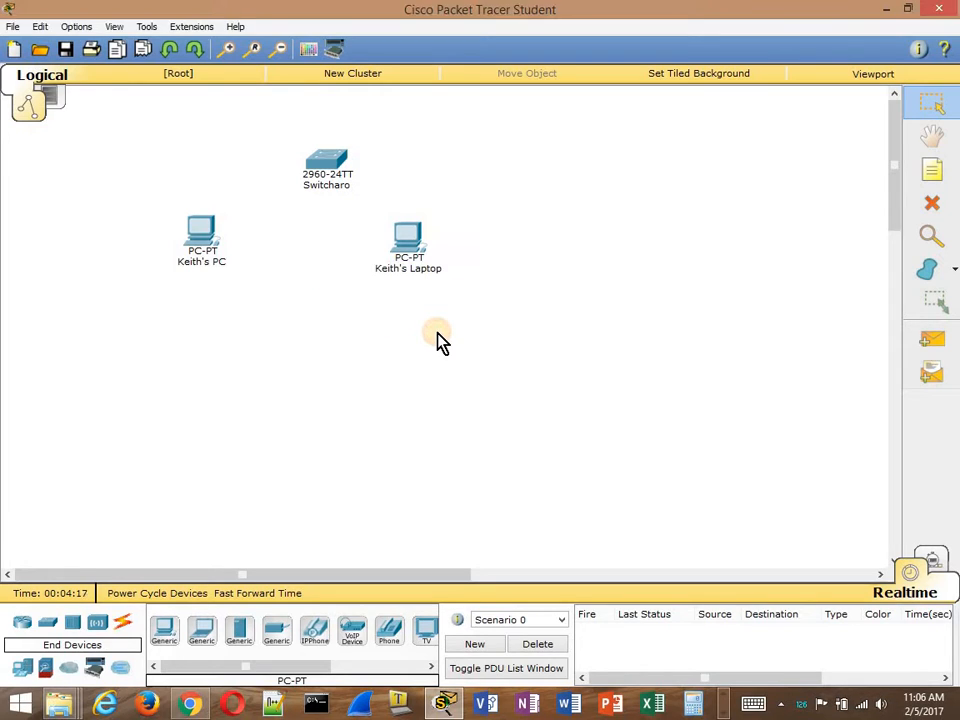
Rearrange the devices into a triangle, with both PCs lower on the workspace and the switch centred just above them
click(200, 230)
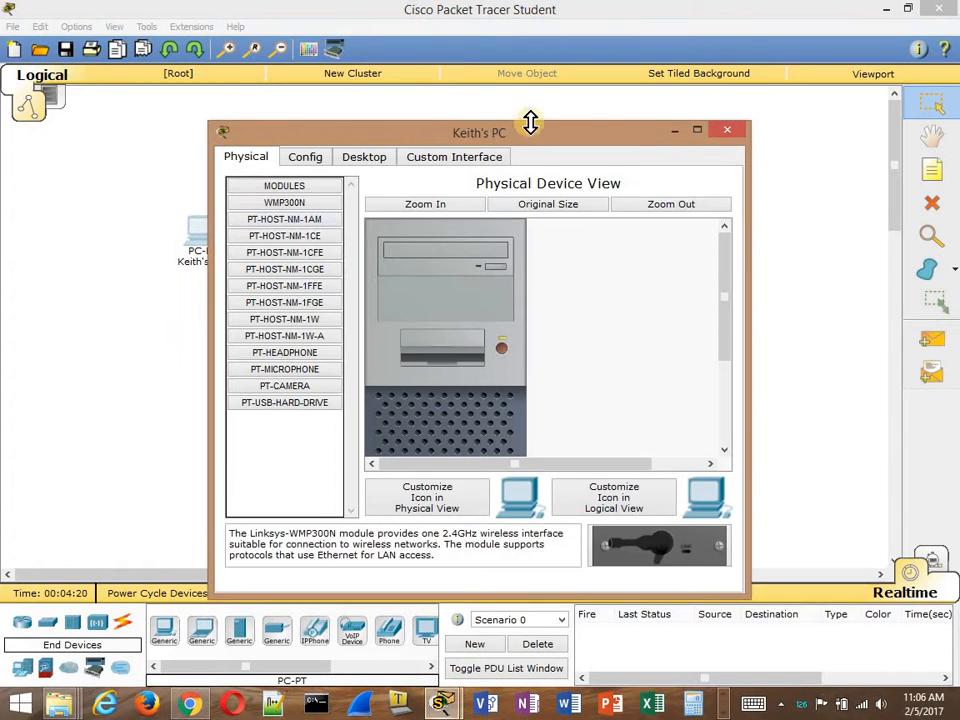
click(720, 138)
drag(222, 268, 233, 392)
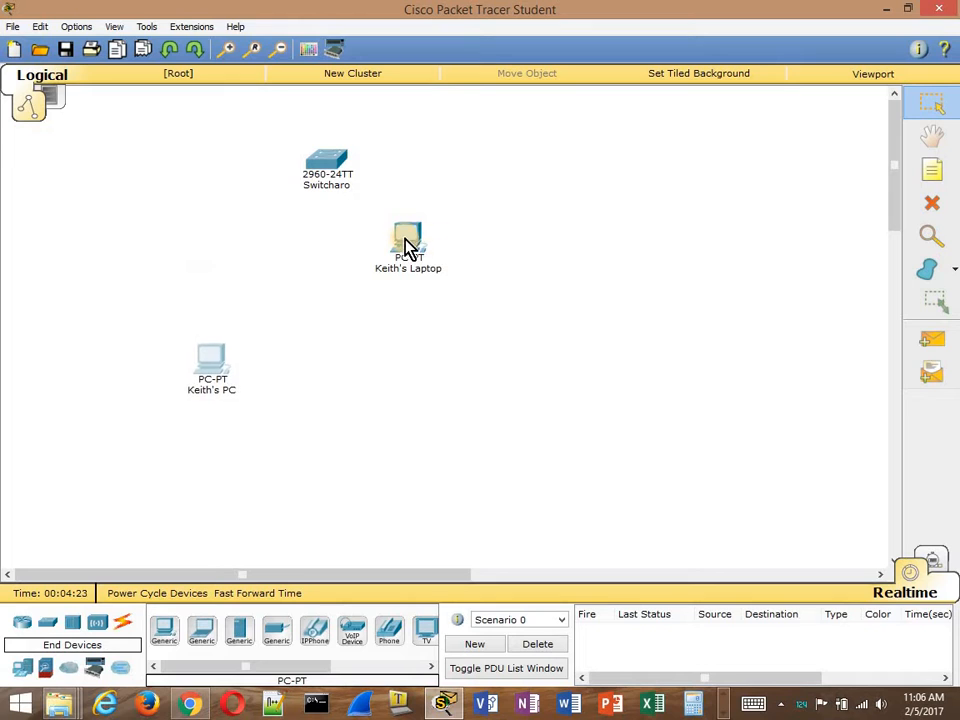
drag(407, 238, 390, 364)
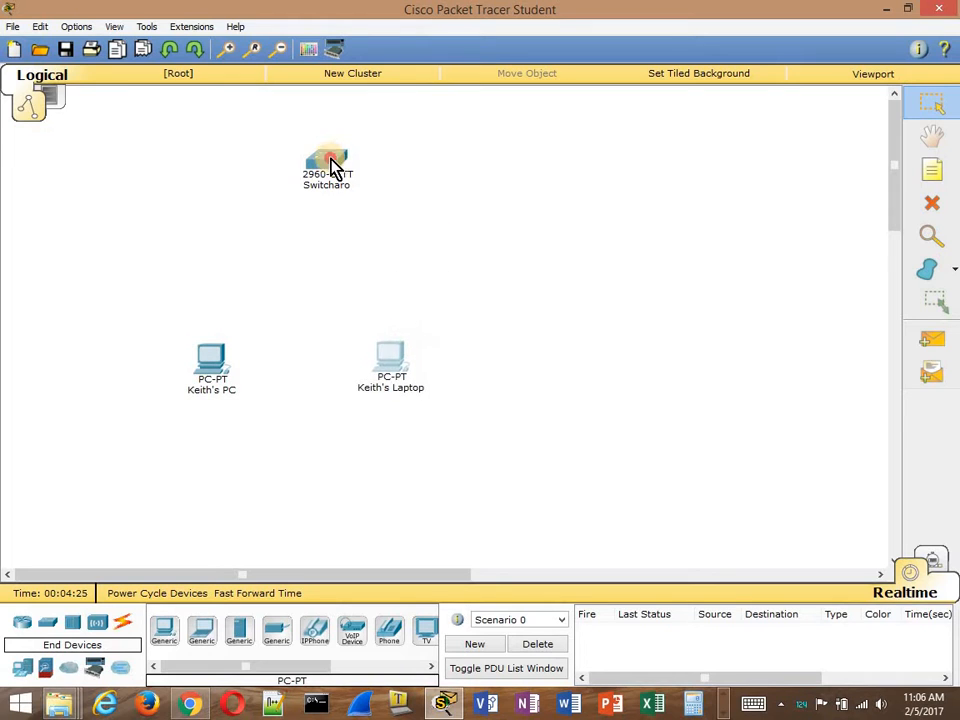
drag(333, 278, 291, 280)
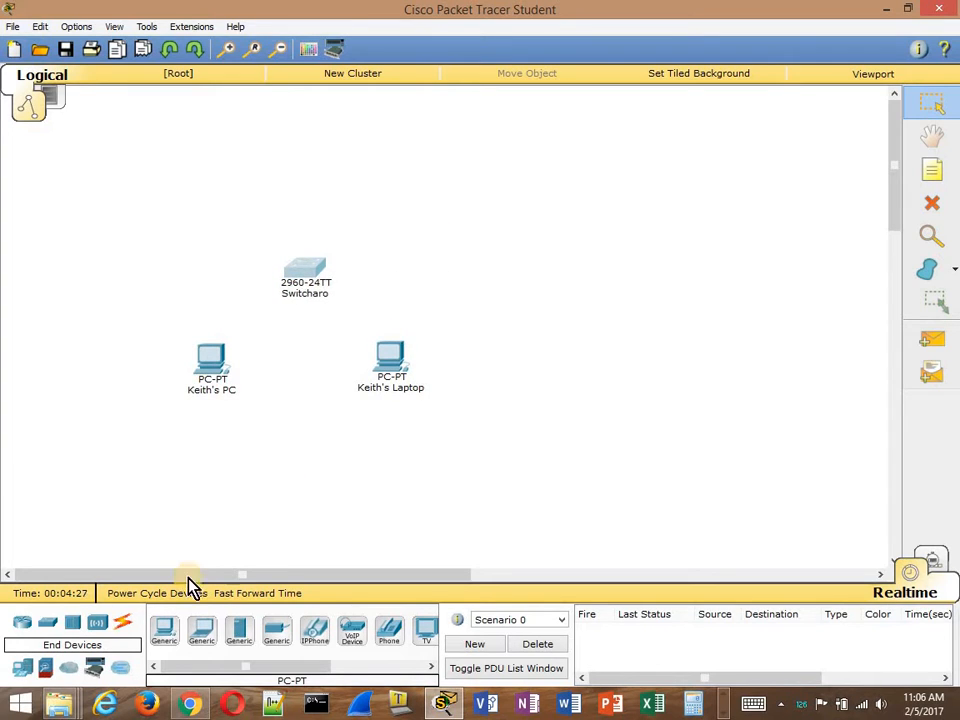
Connect FastEthernet0 on the first PC to FastEthernet0/1 on the switch with a Copper Straight-Through cable
click(126, 625)
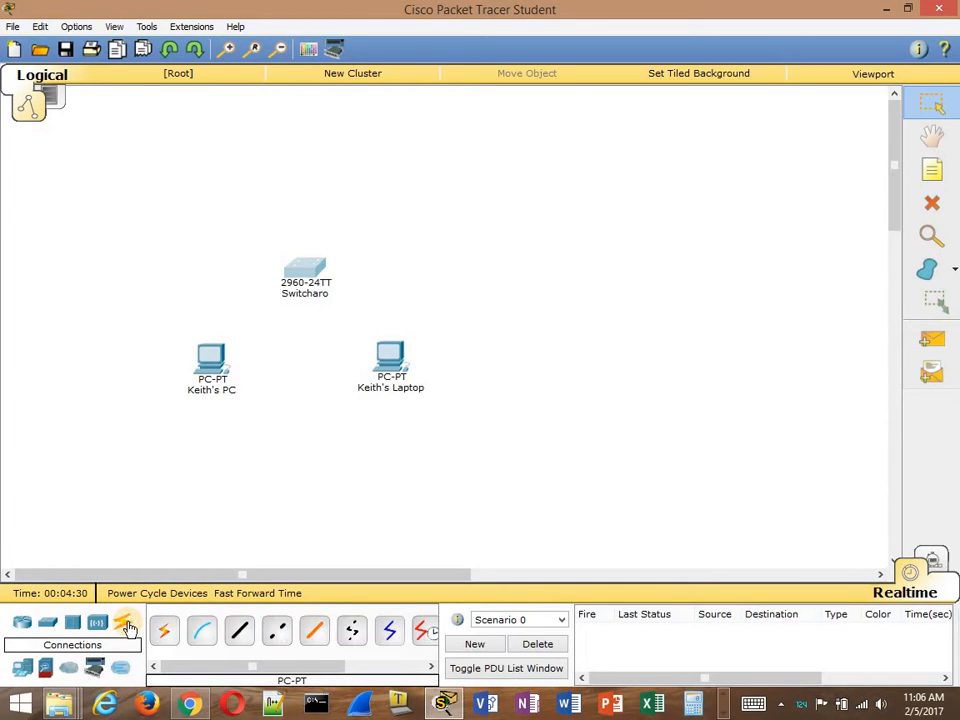
click(244, 640)
drag(252, 666, 331, 666)
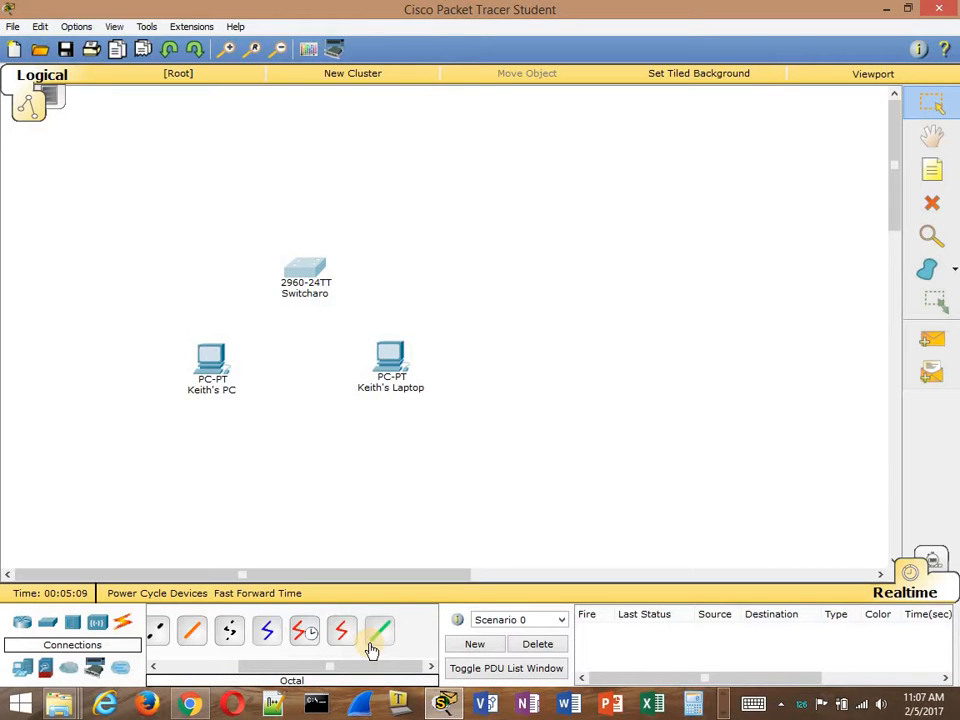
drag(354, 666, 184, 676)
click(247, 635)
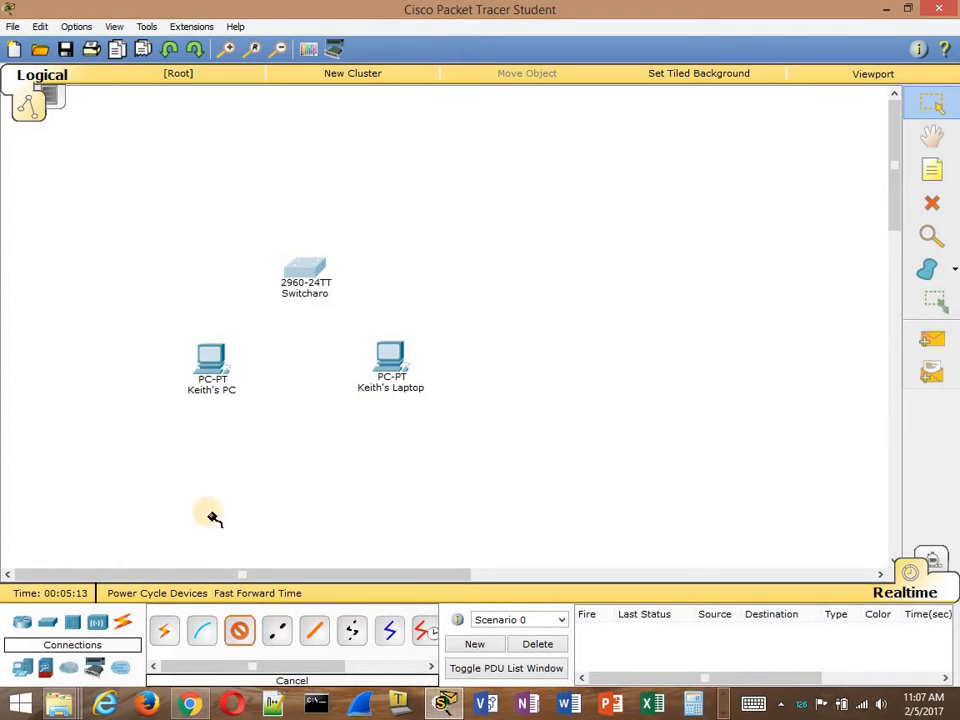
click(204, 353)
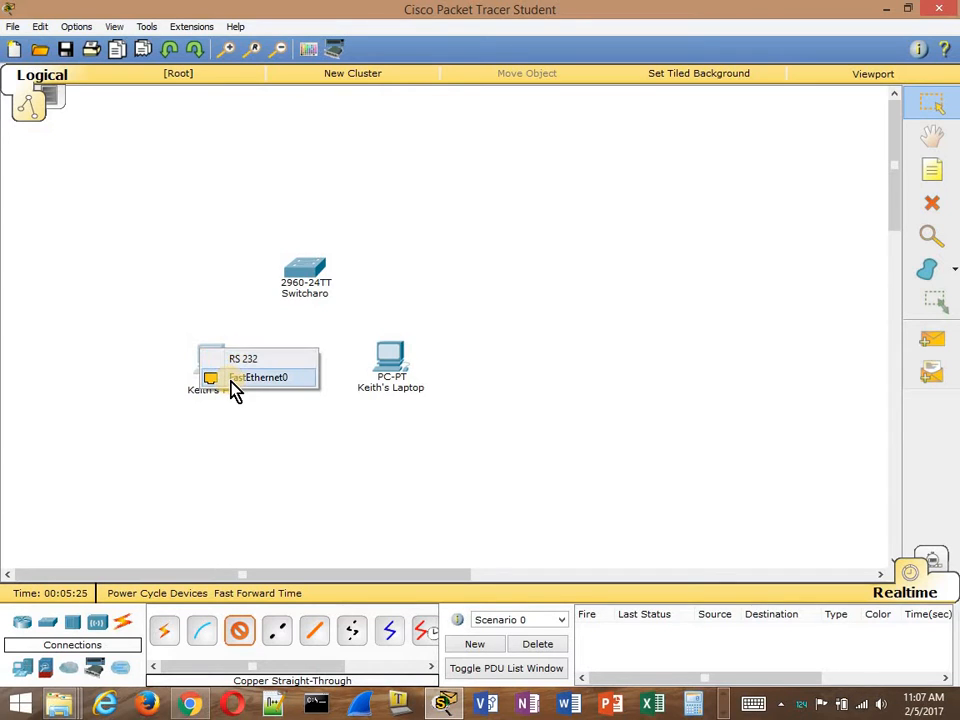
click(231, 381)
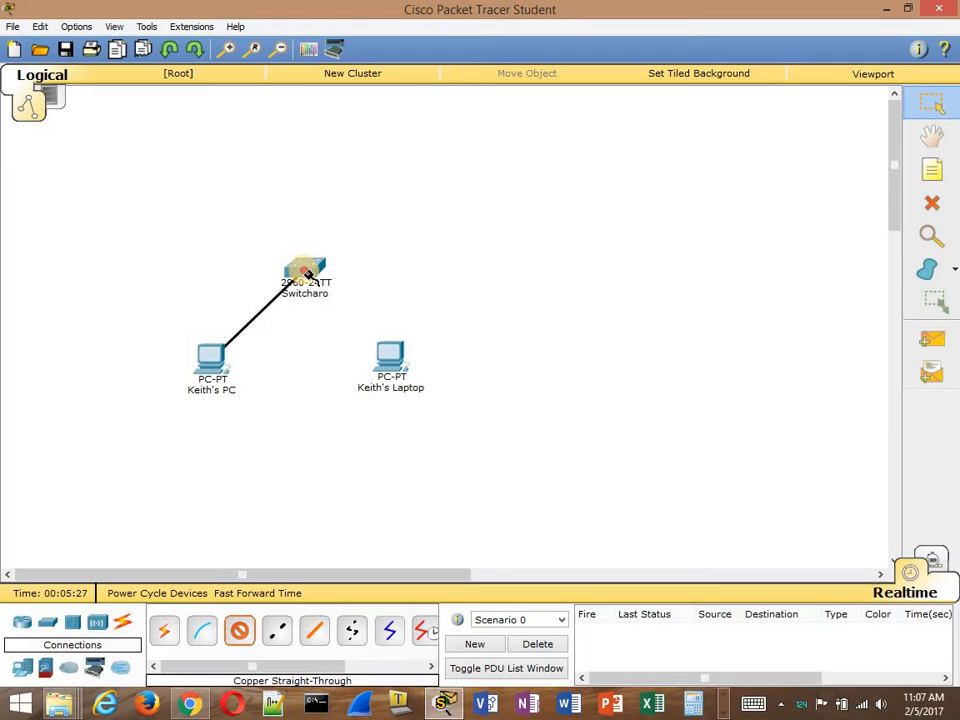
click(309, 275)
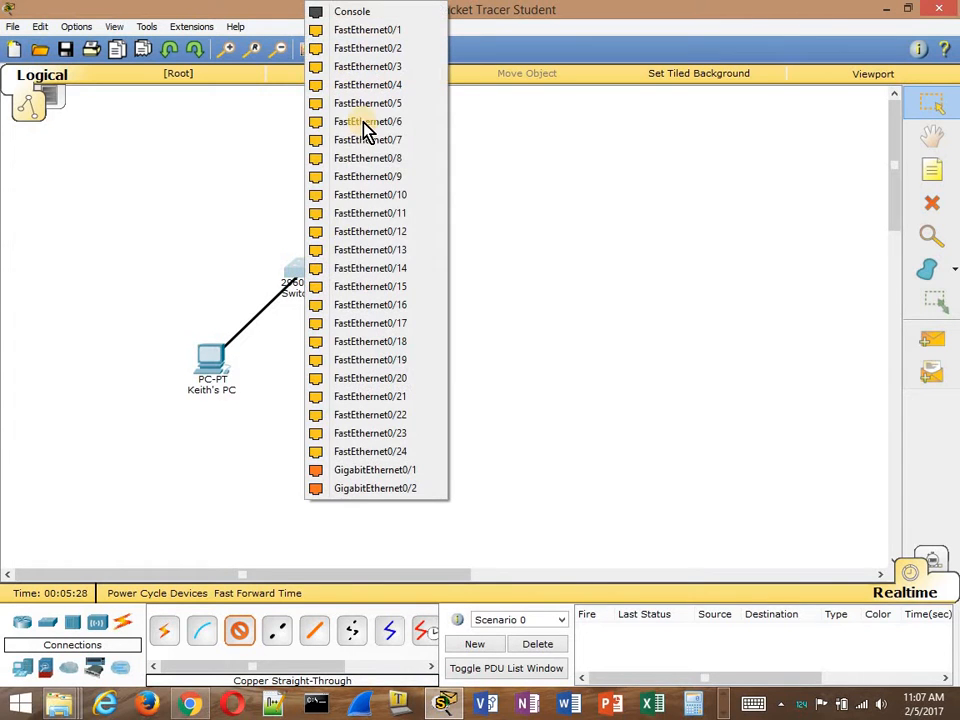
click(372, 29)
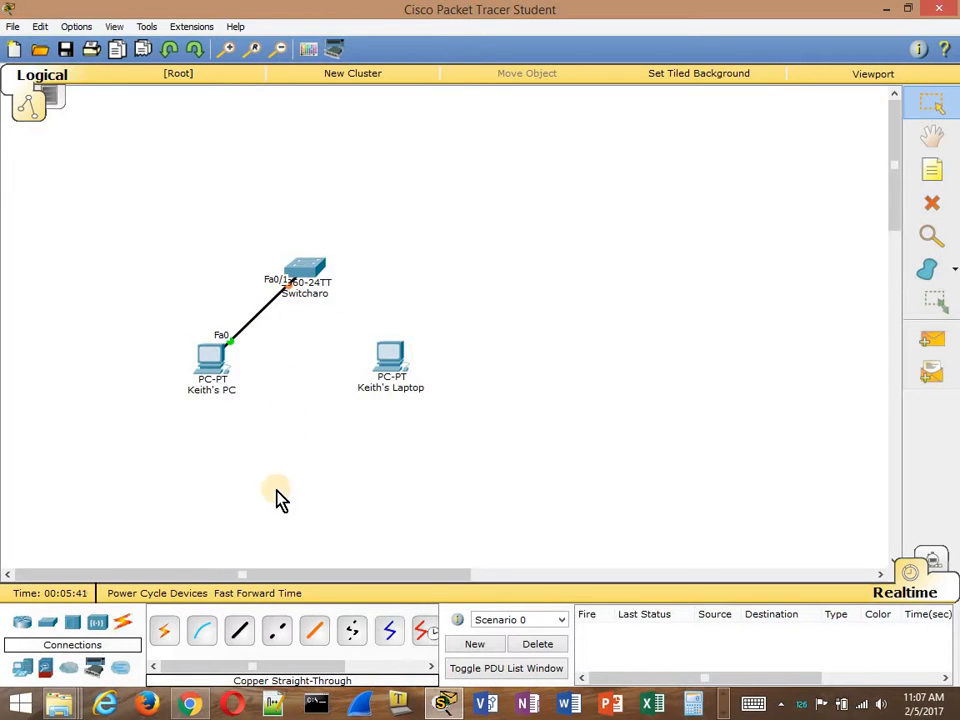
Connect FastEthernet0 on the laptop-labelled PC to FastEthernet0/2 on the switch with a Copper Straight-Through cable
click(240, 632)
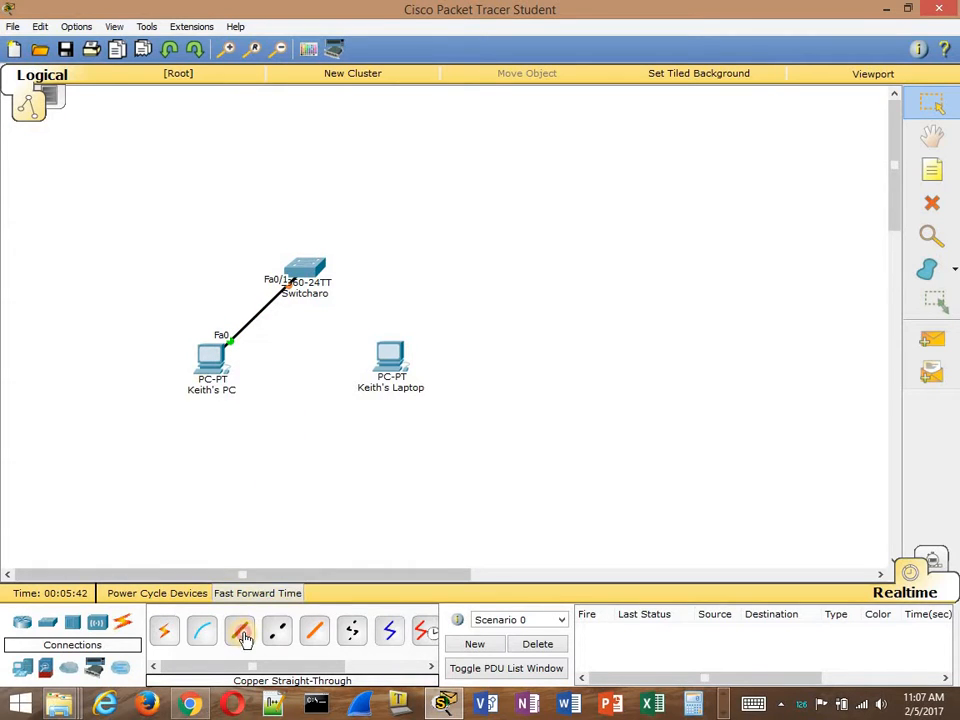
click(384, 356)
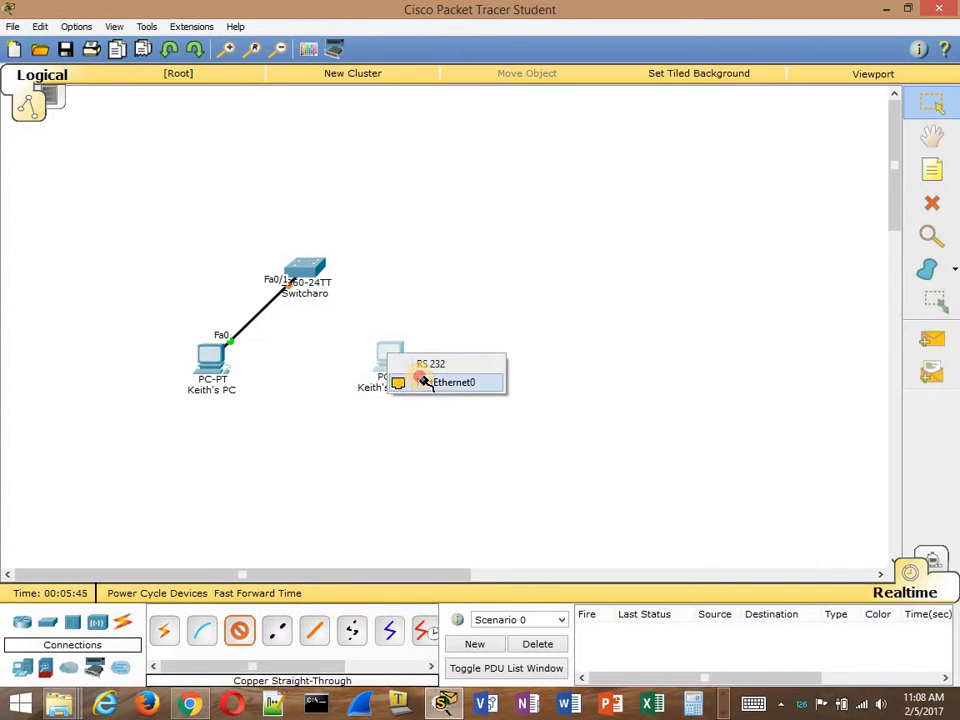
click(426, 383)
click(318, 254)
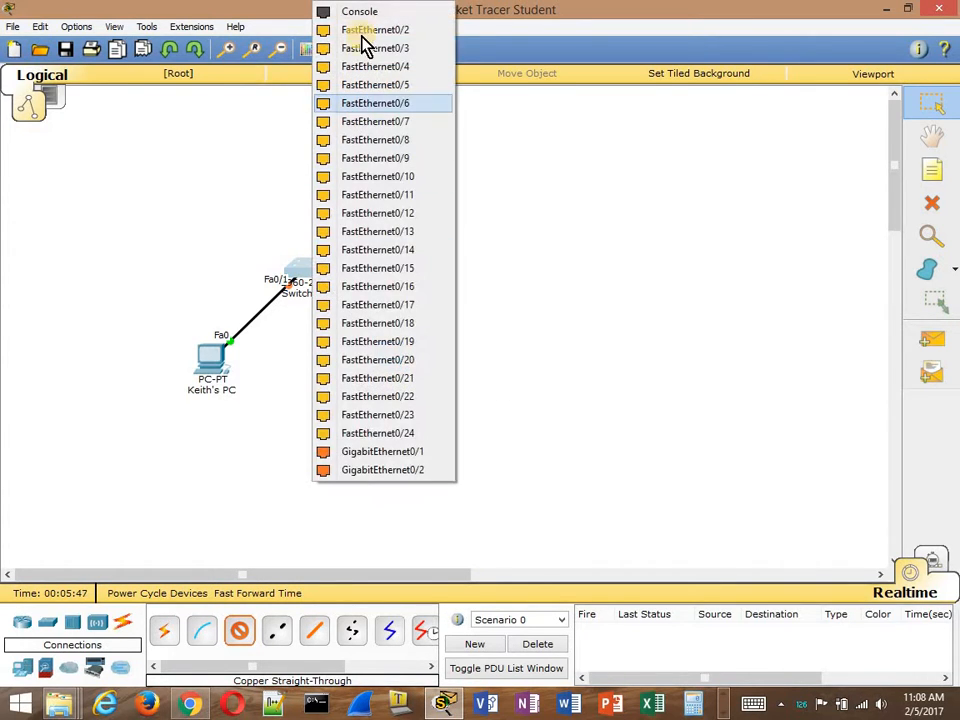
click(368, 31)
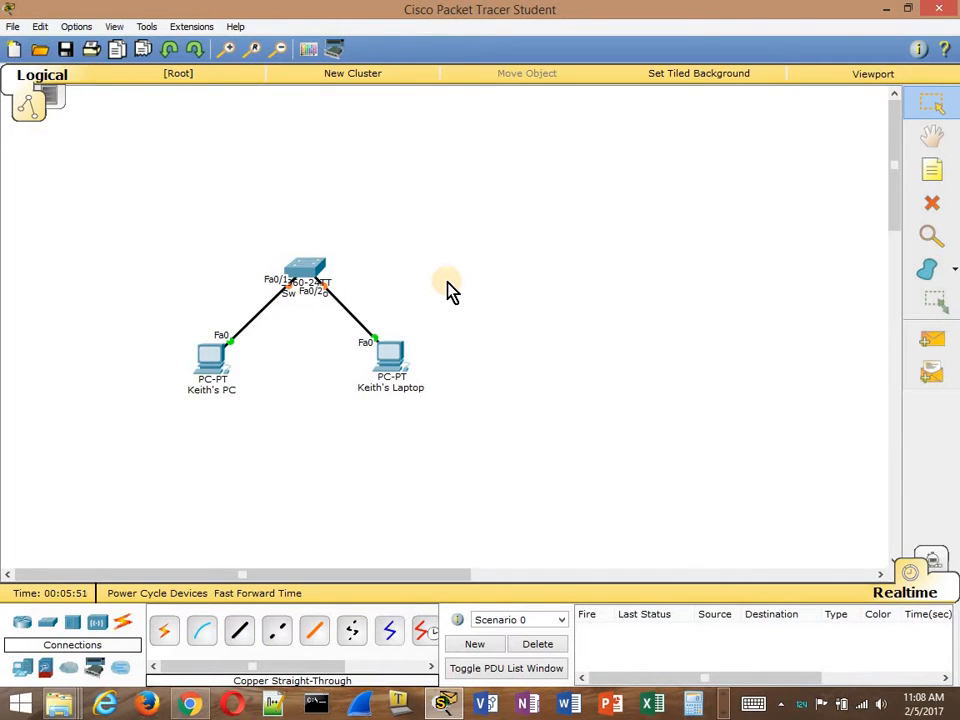
Review the interface status messages in the Switcharo switch's IOS command line, then close its window
click(313, 270)
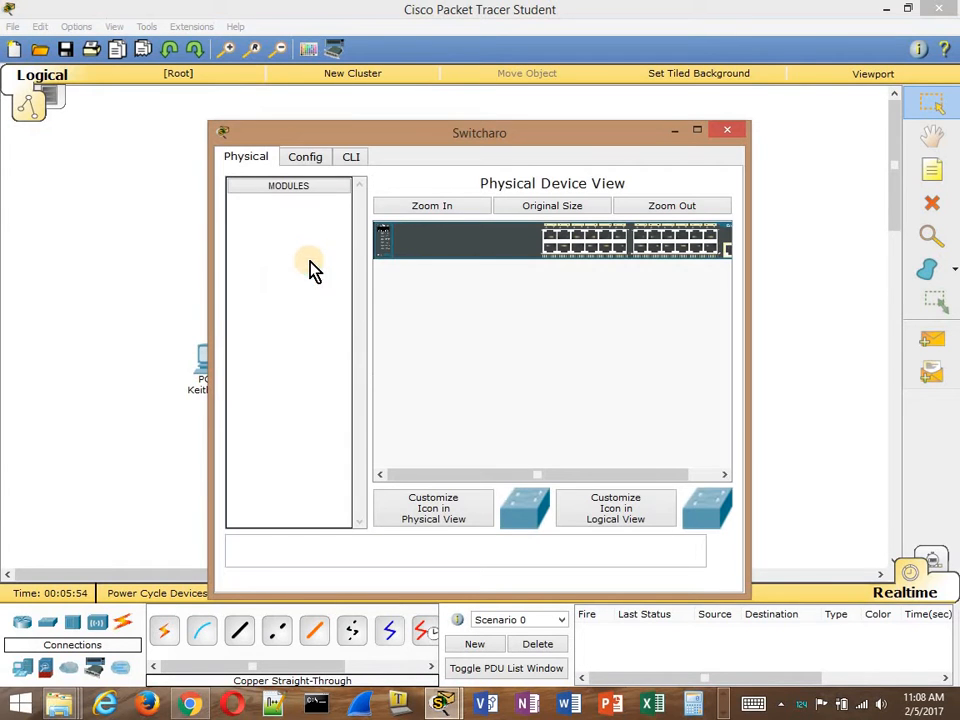
click(350, 157)
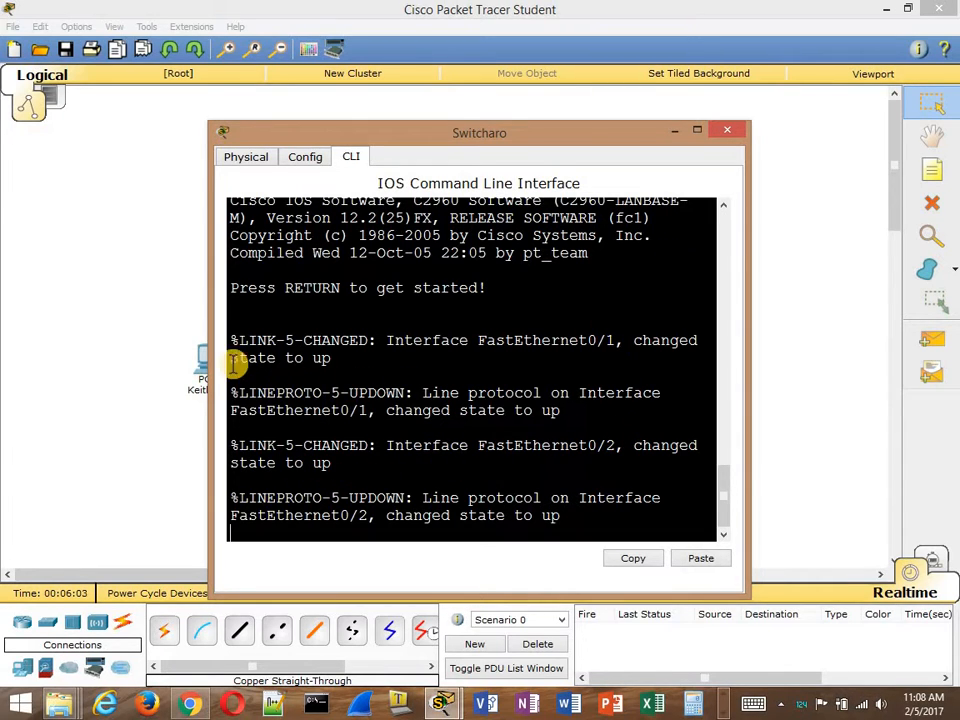
click(728, 138)
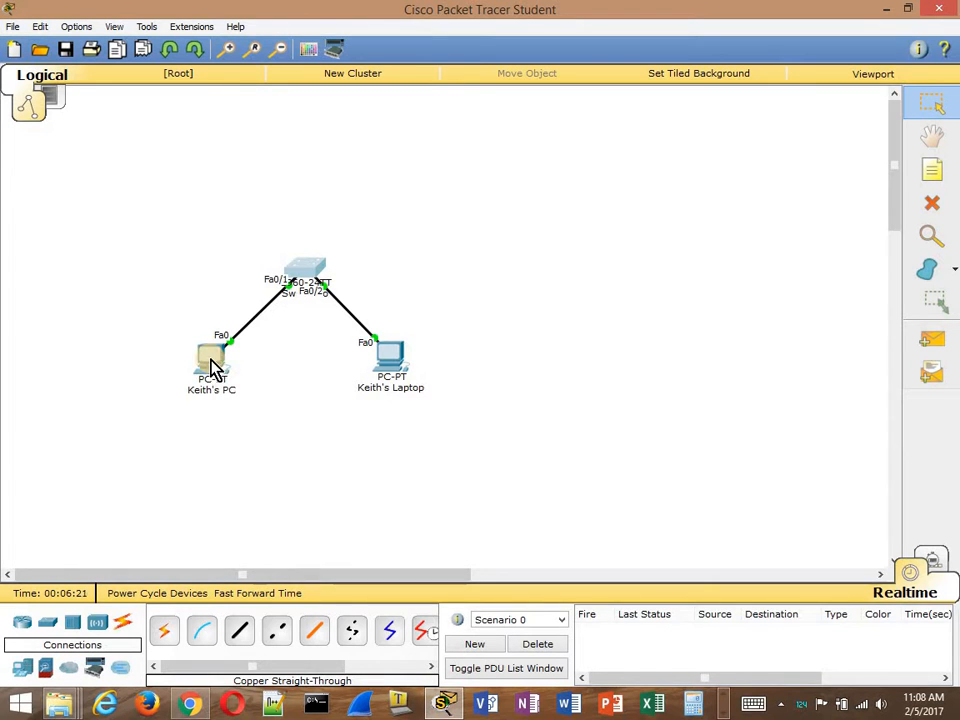
Look over the Switcharo switch's physical device view, global settings and list of interfaces
click(316, 273)
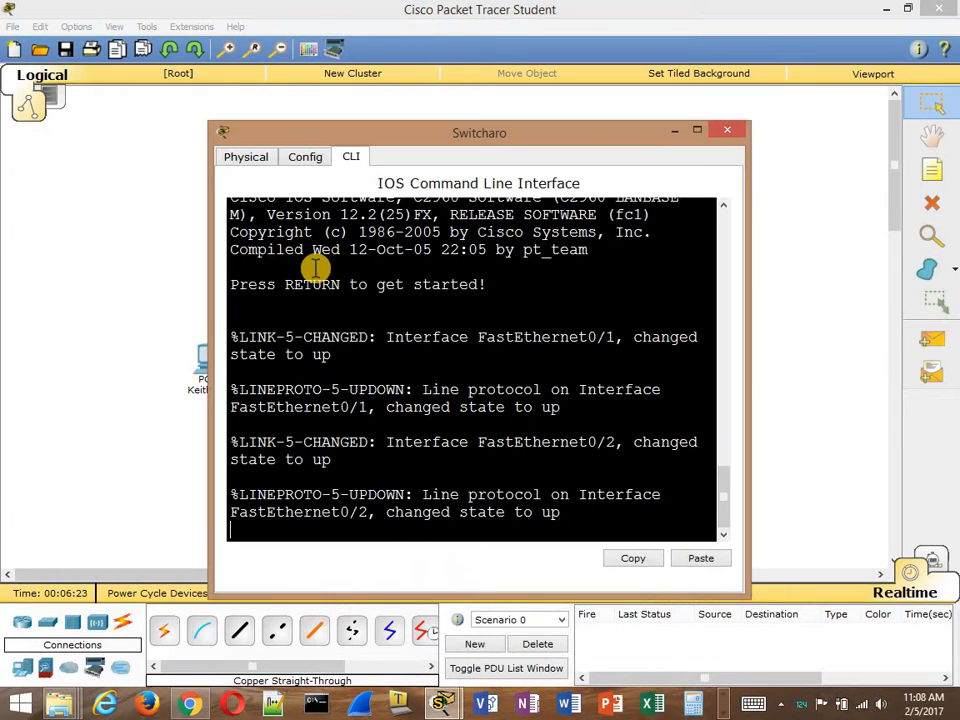
click(246, 160)
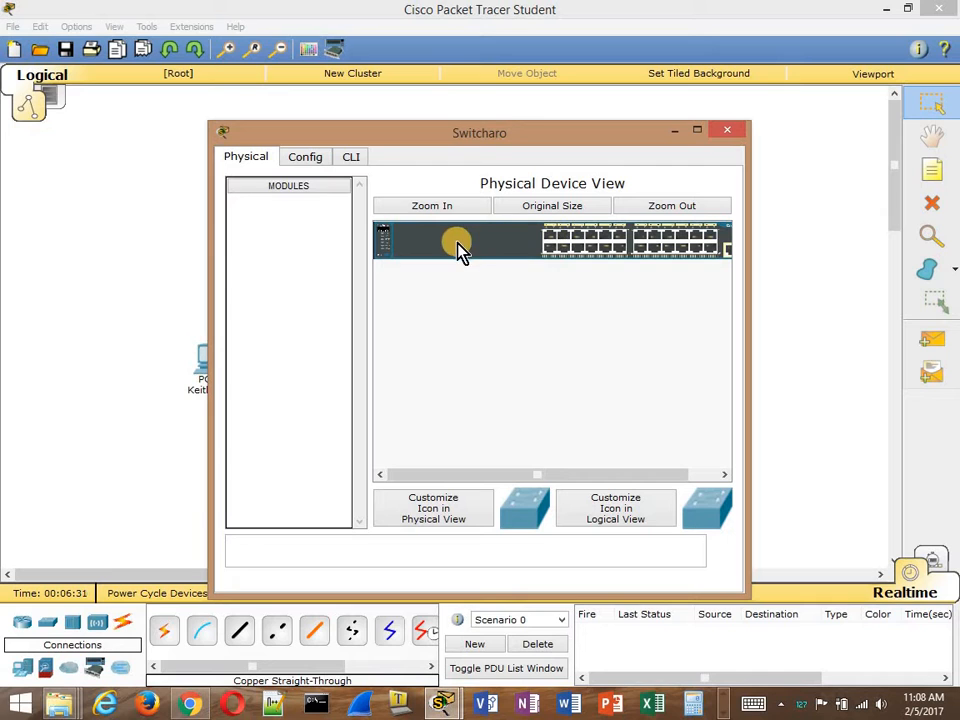
click(312, 164)
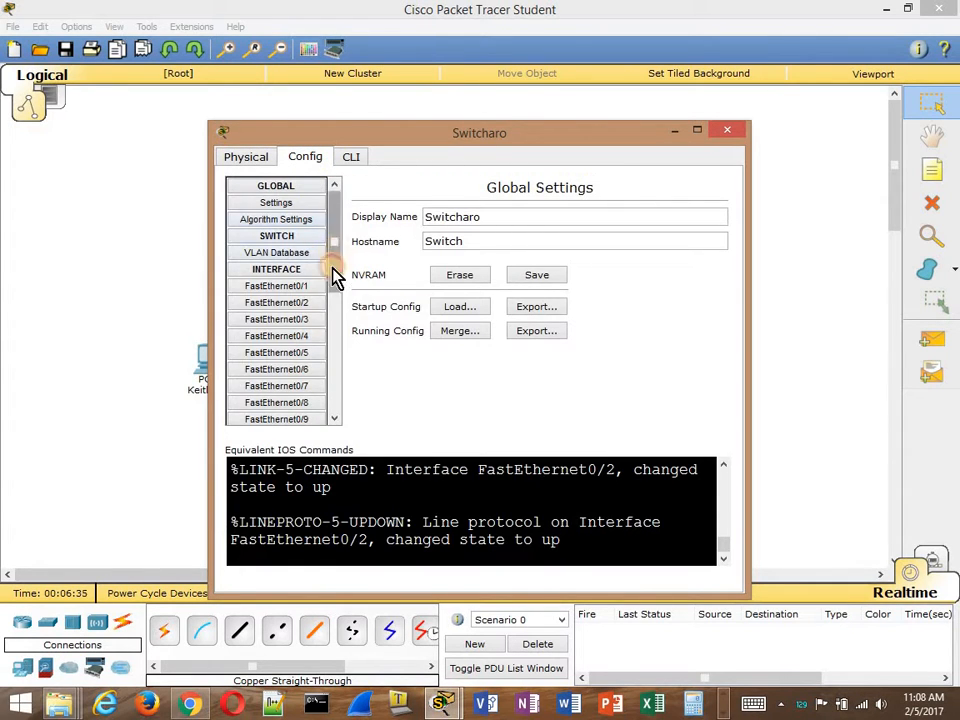
mouse_move(333, 268)
mouse_down()
mouse_move(347, 319)
mouse_move(341, 370)
mouse_move(338, 252)
mouse_up()
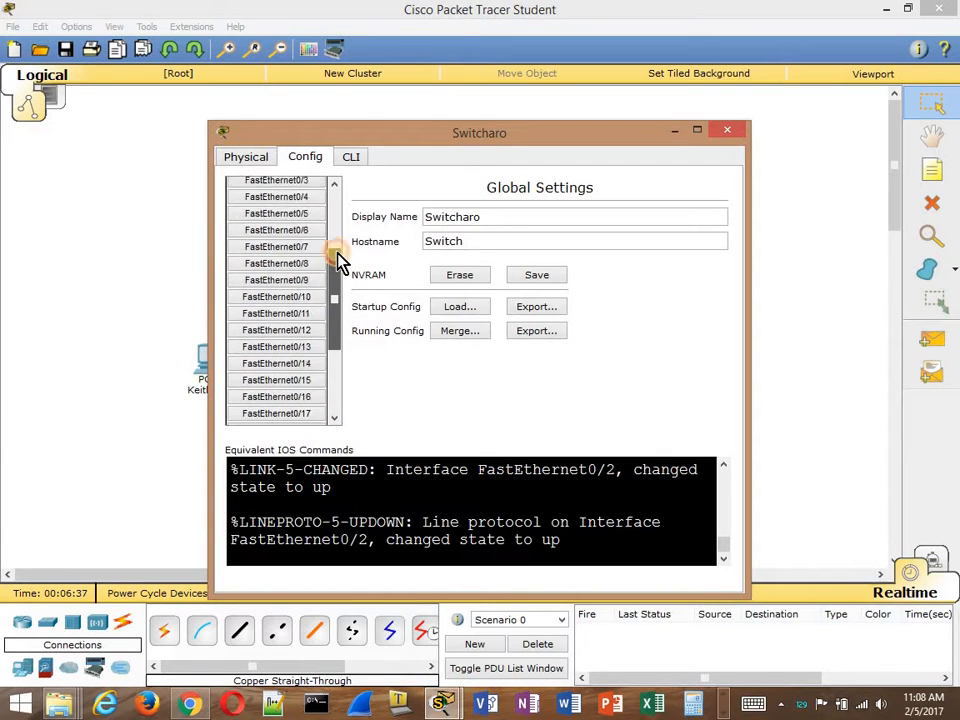
scroll(338, 258, up, 4)
Review the switch's port settings for FastEthernet0/1, FastEthernet0/2 and FastEthernet0/3, including the port mode choices, ending back on FastEthernet0/1
click(292, 288)
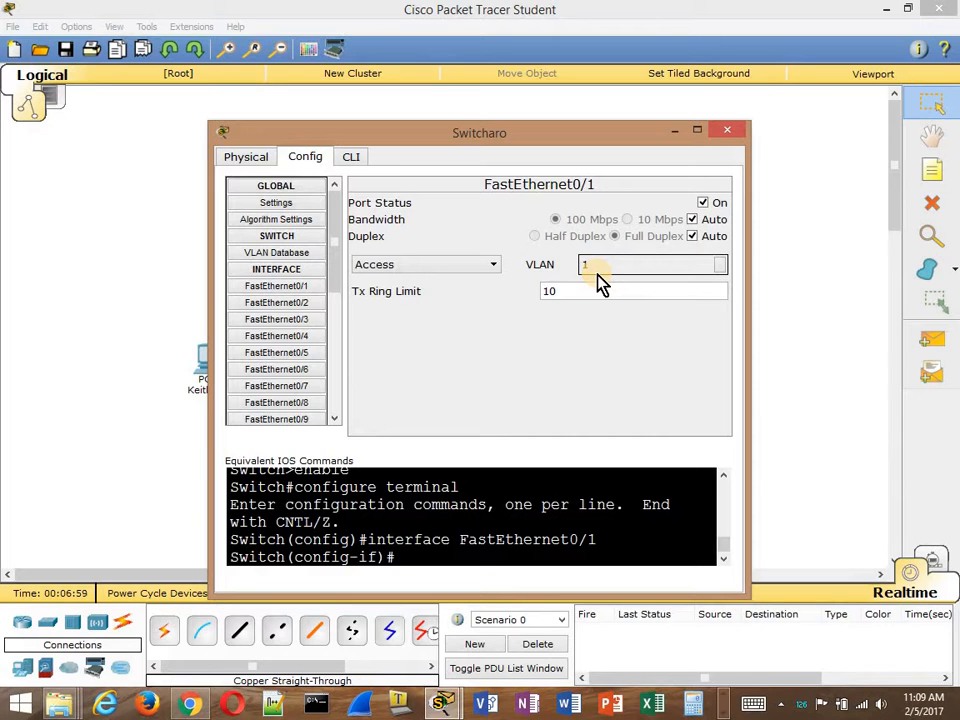
click(491, 266)
click(491, 267)
click(296, 304)
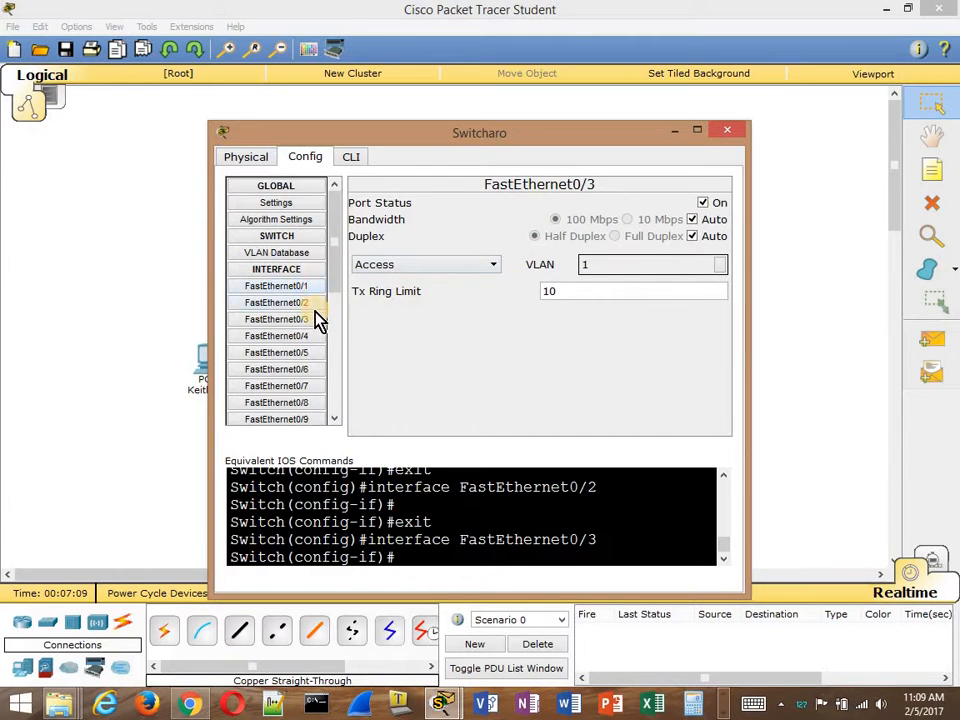
click(290, 286)
Exit interface configuration, global configuration and the privileged session in the switch's command line, then start a fresh user-mode session
click(354, 158)
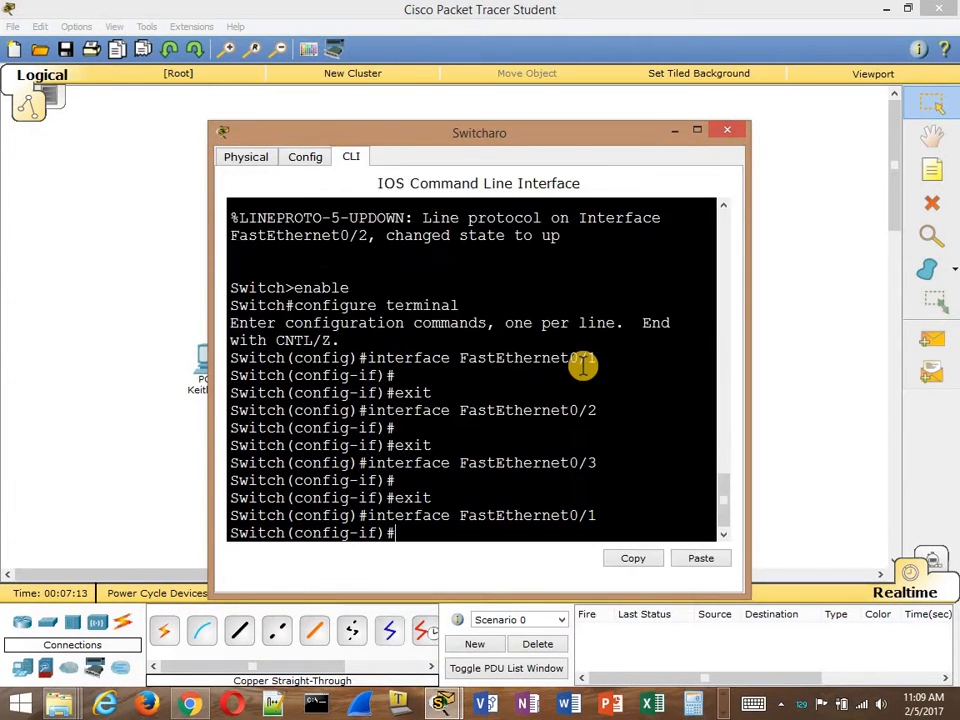
text(exit)
key(Return)
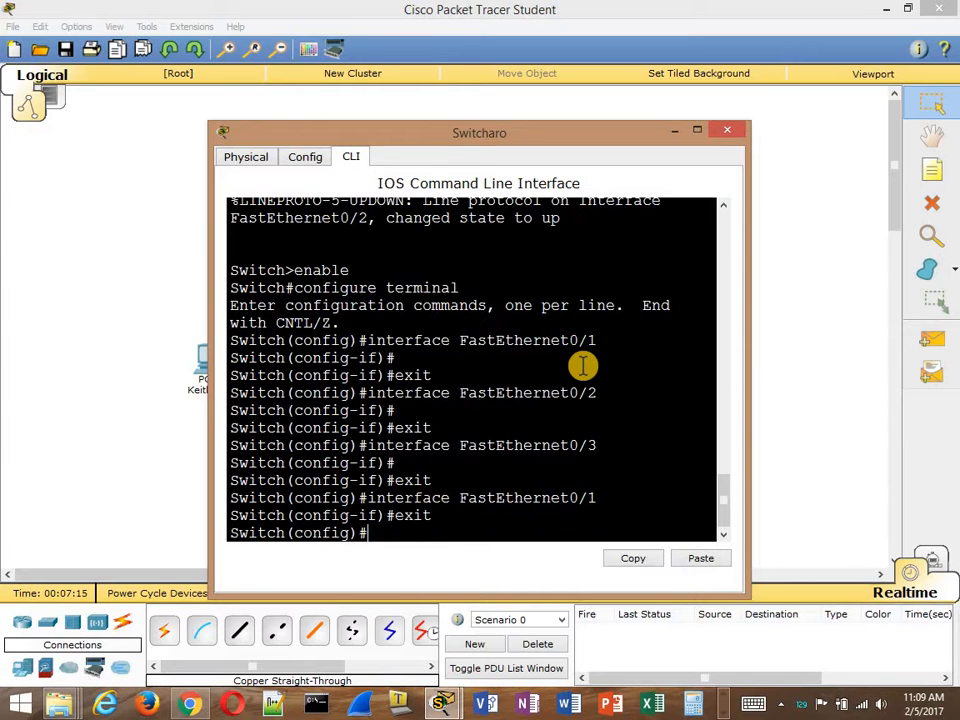
text(exit)
key(Return)
key(Return)
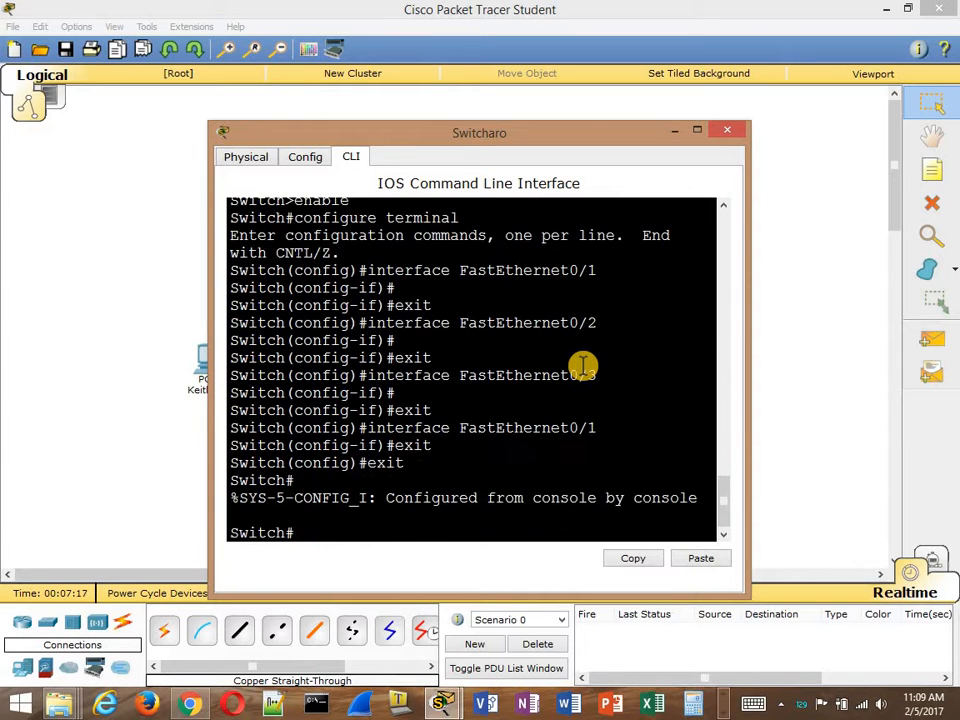
text(exit)
key(Return)
key(Return)
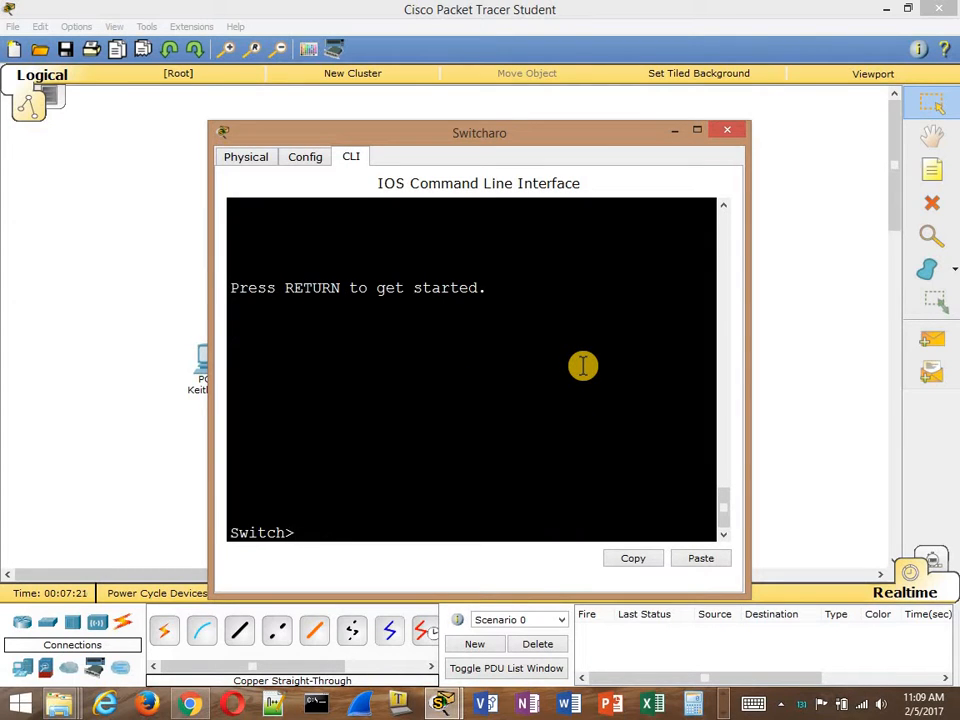
Enter privileged mode with "ena" and global configuration mode with "config t" on the switch
text(ena)
key(Return)
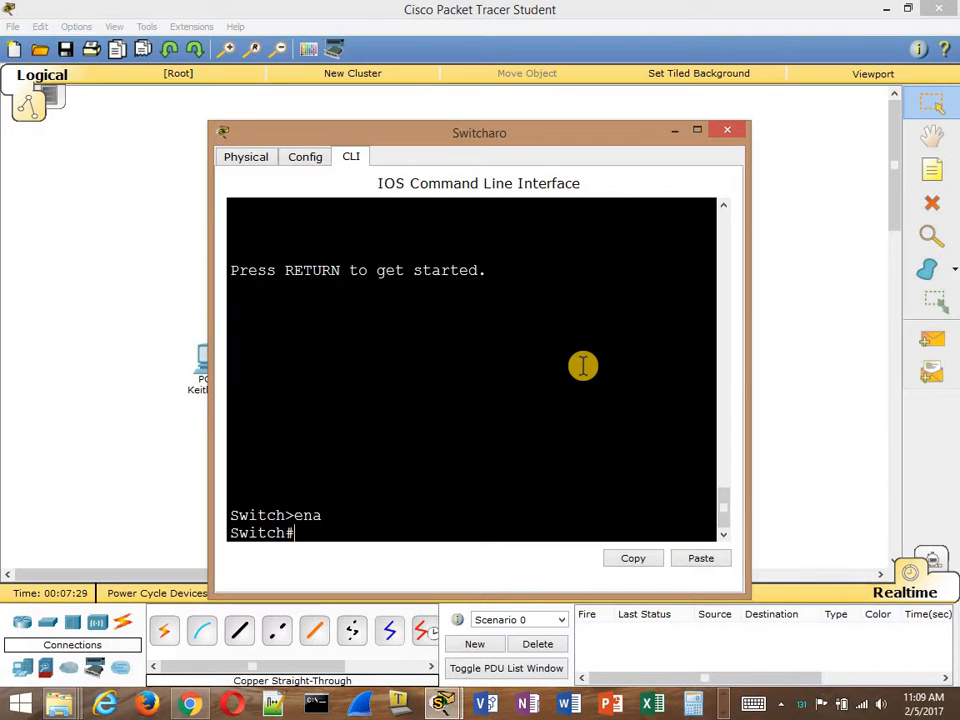
text(config t)
key(Return)
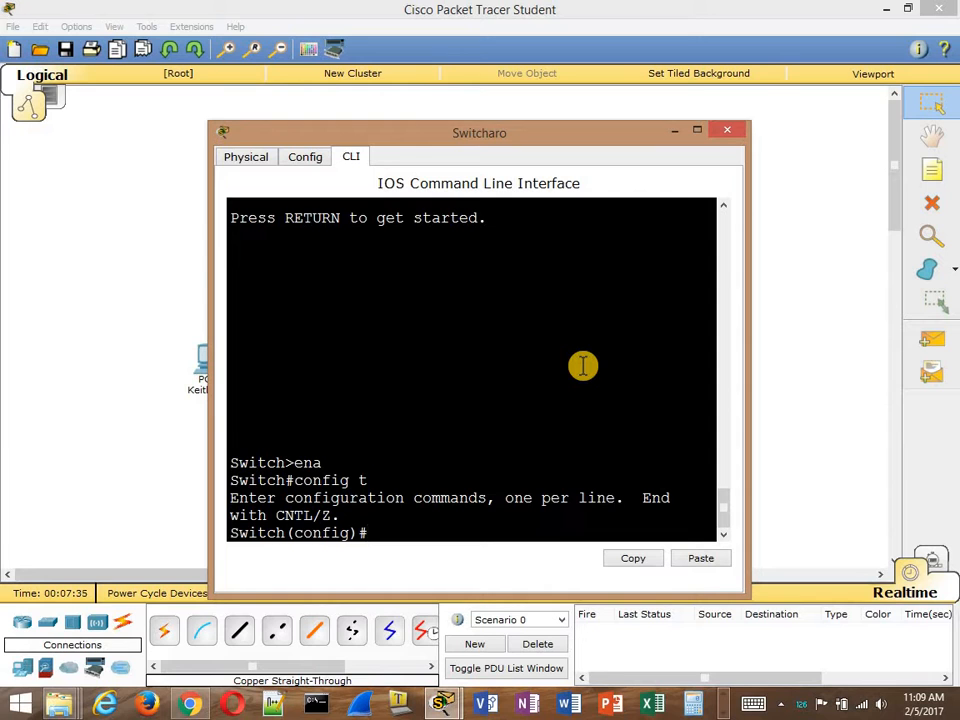
List the available global configuration commands with "?", read through the whole list, and close the switch's window
text(?)
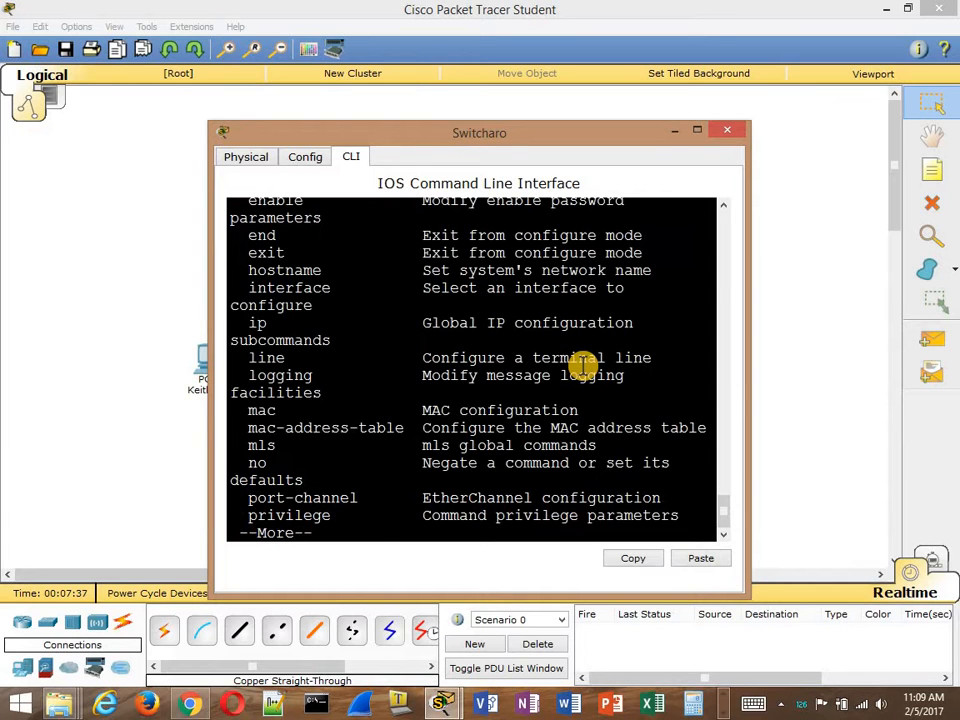
key(space)
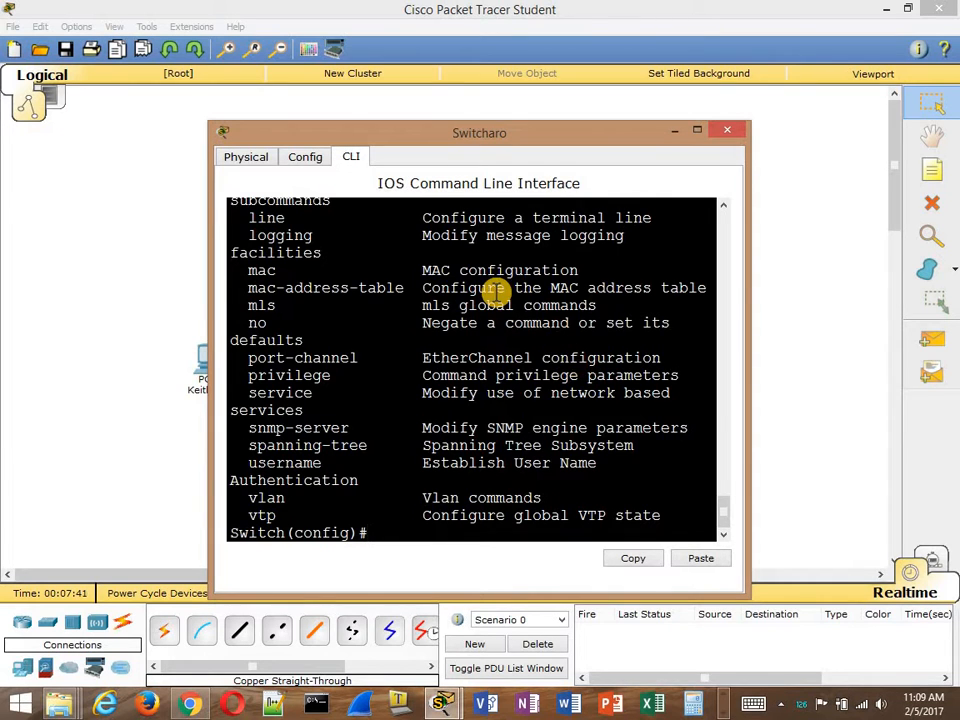
scroll(497, 290, up, 7)
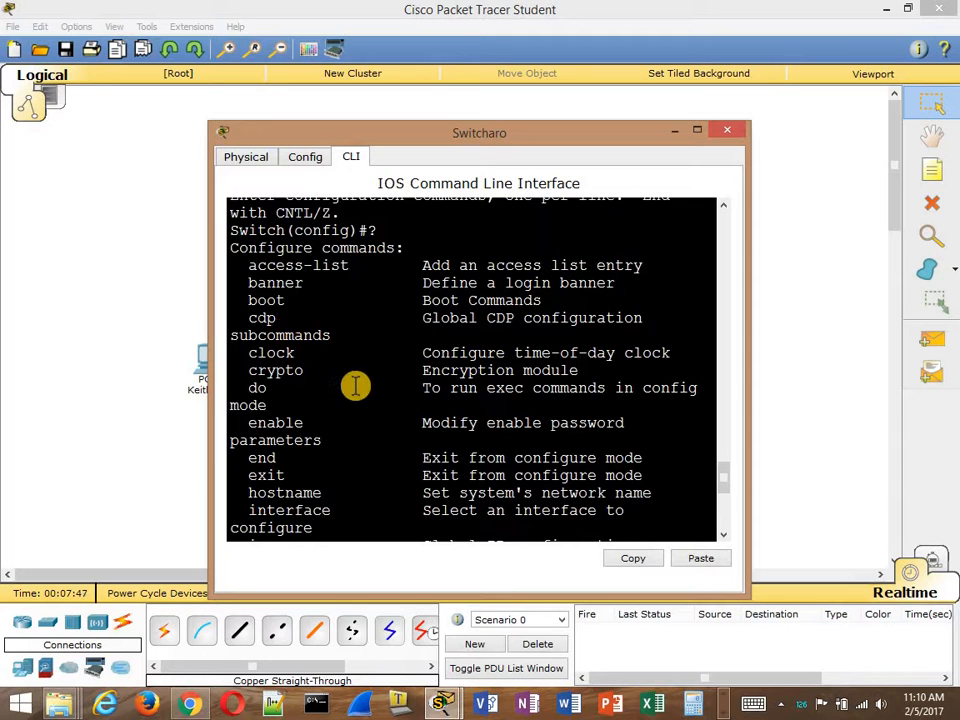
scroll(355, 386, down, 5)
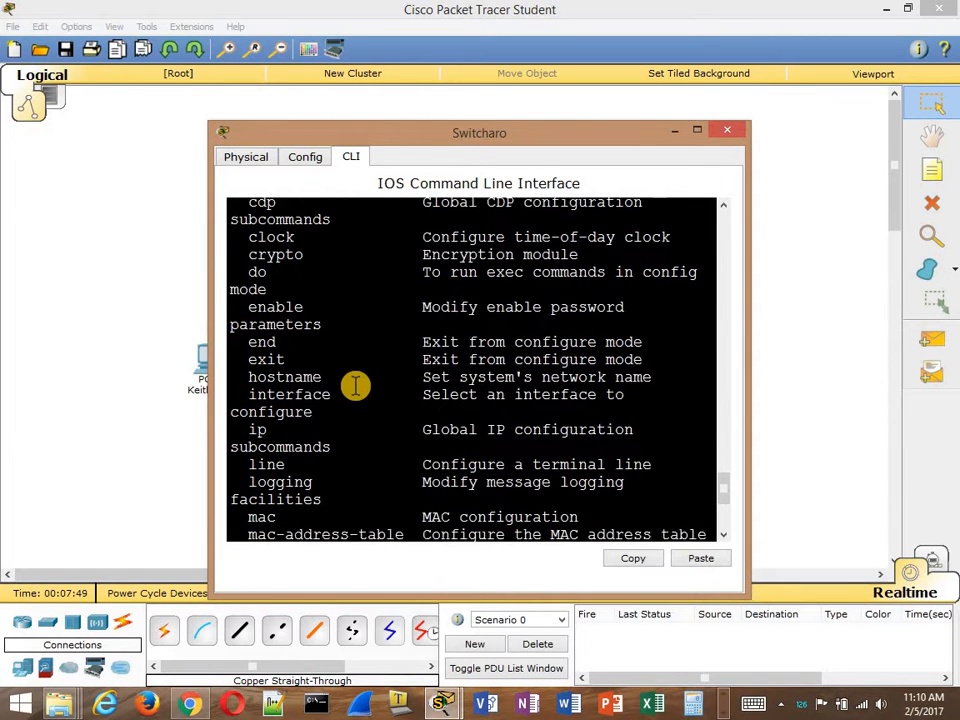
scroll(355, 386, down, 2)
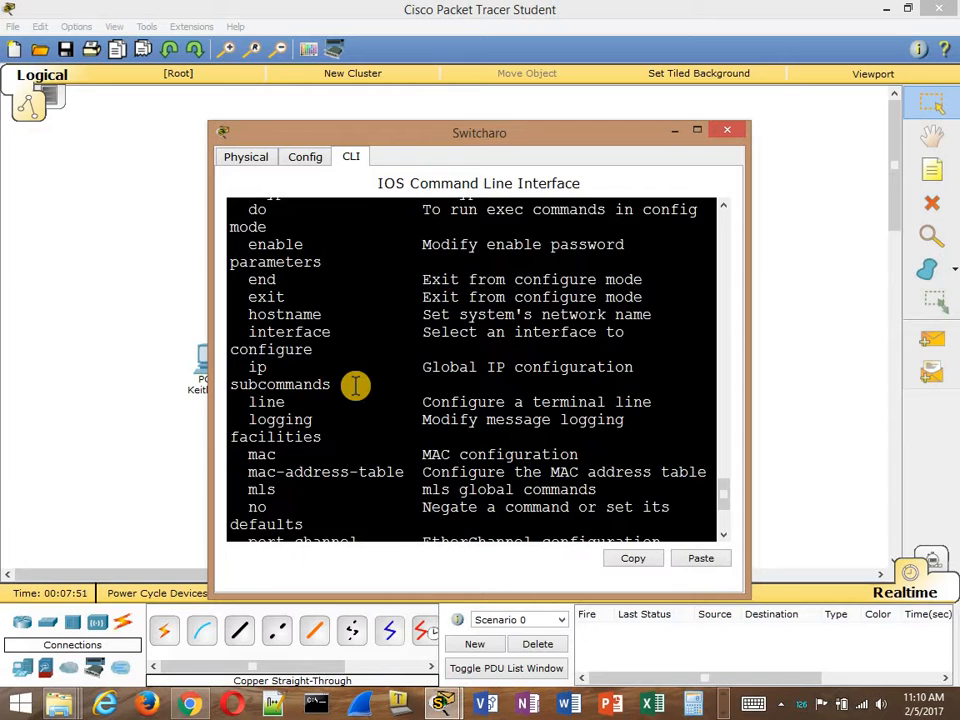
scroll(355, 386, down, 6)
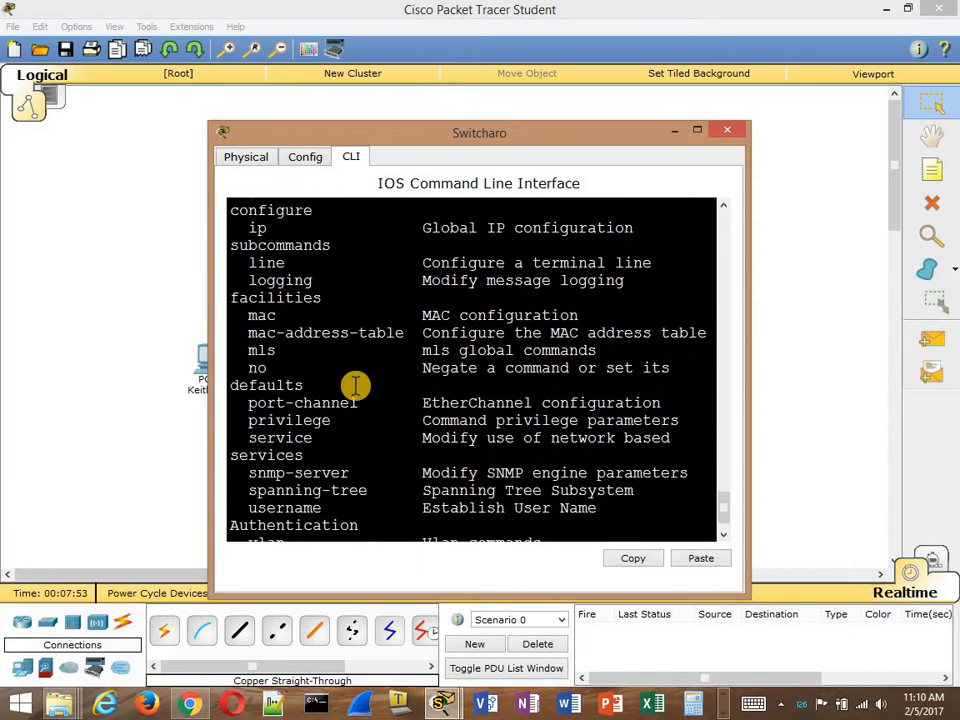
scroll(355, 386, down, 2)
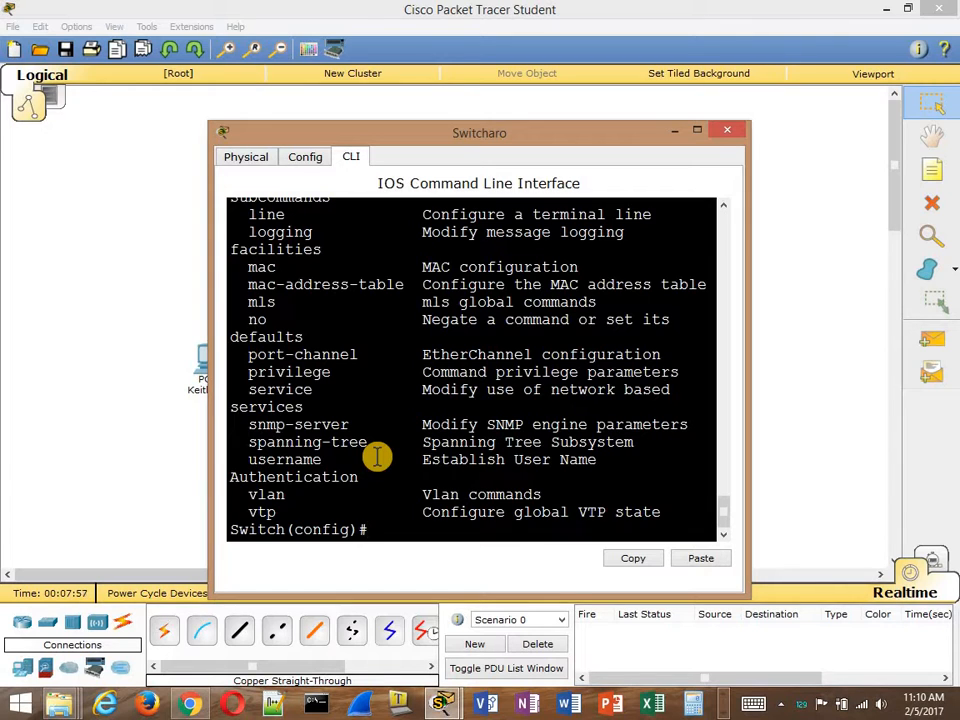
click(727, 132)
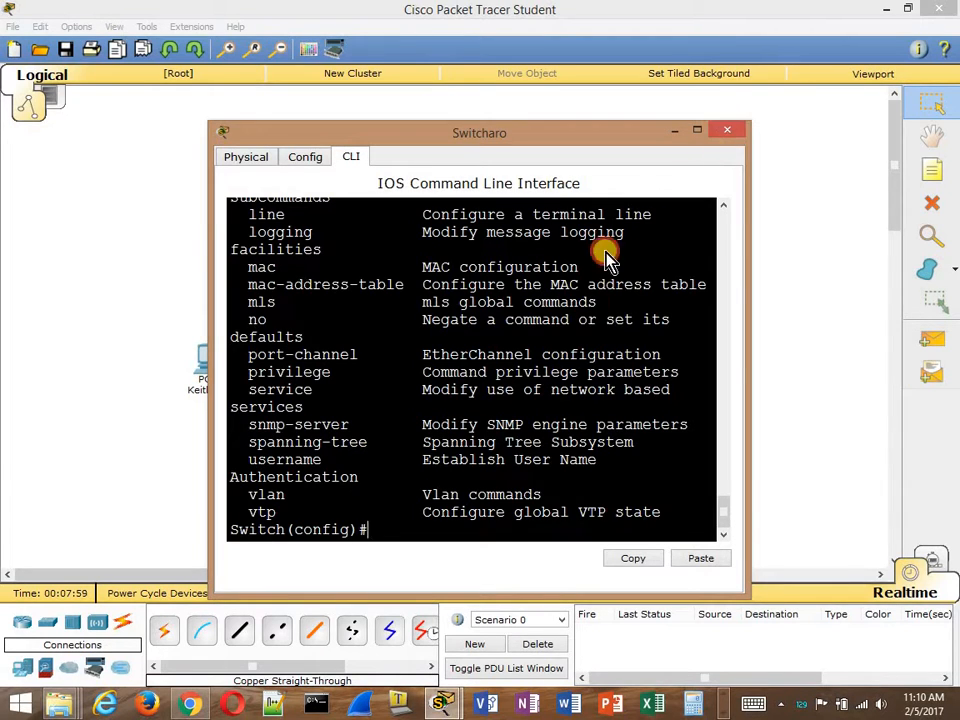
Look over the first PC's desktop applications, global settings and FastEthernet0 interface settings
click(209, 360)
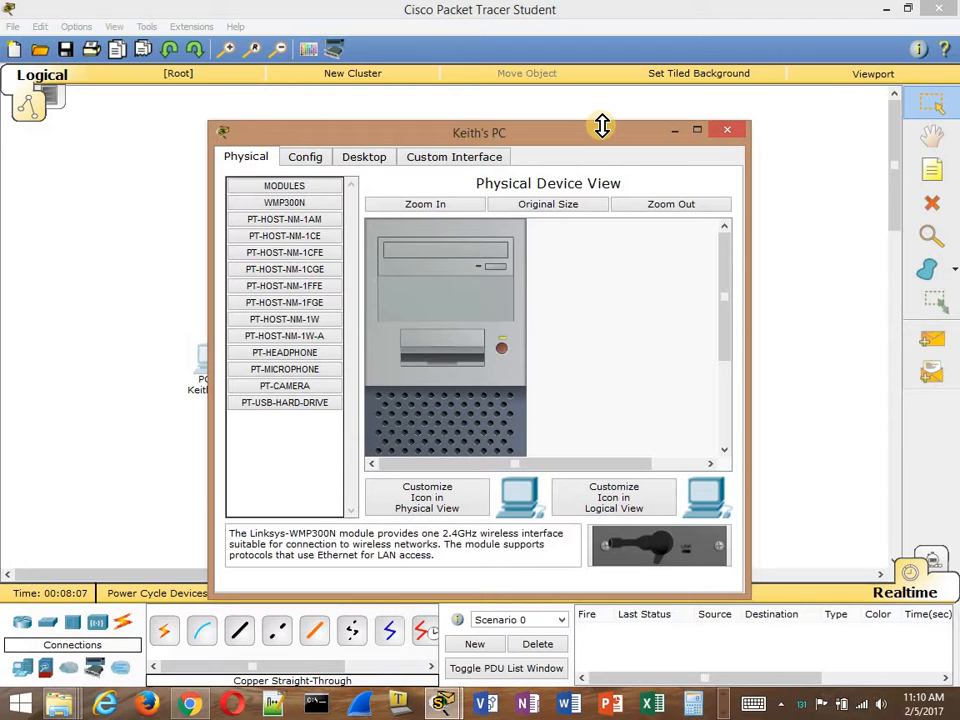
click(364, 160)
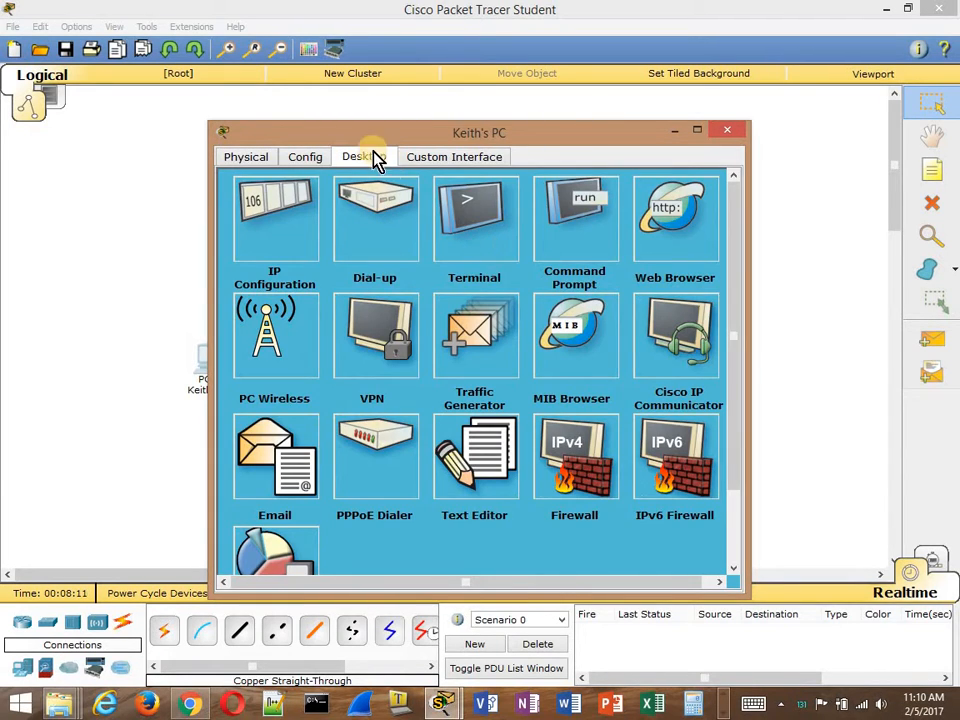
click(318, 162)
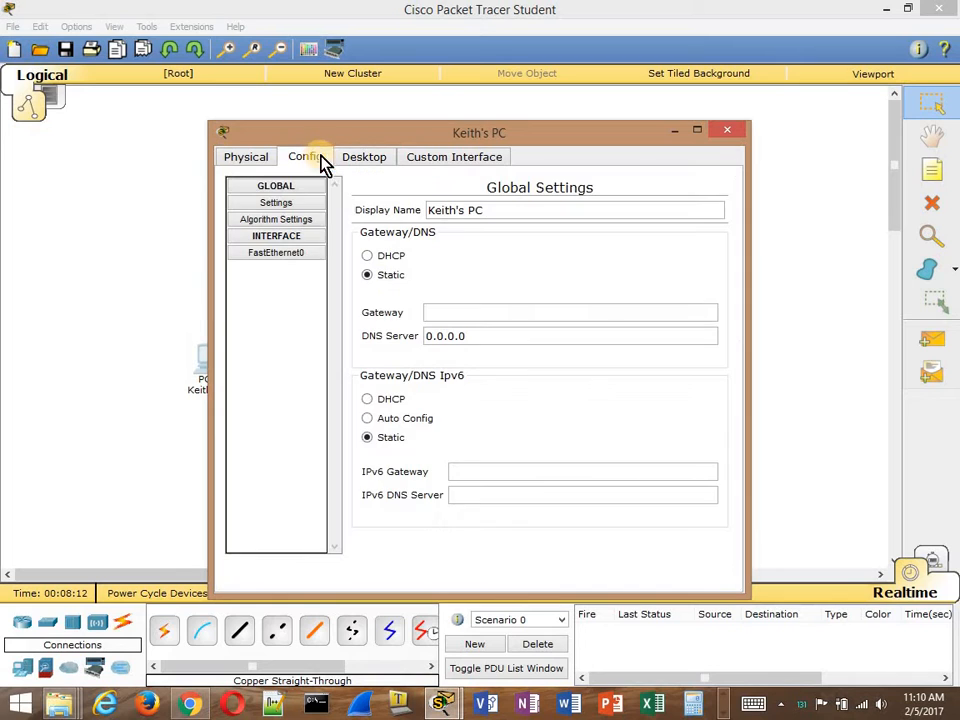
click(299, 256)
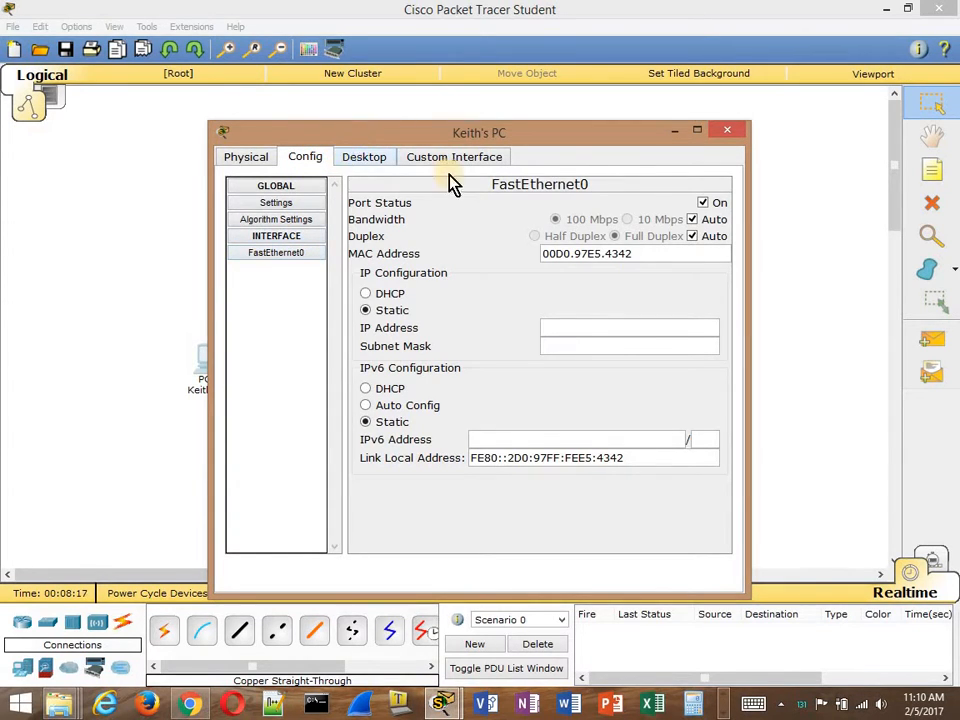
Give the first PC static IP address 192.168.1.1, subnet mask 255.255.255.0 and default gateway 192.168.1.254, then close its window
click(364, 157)
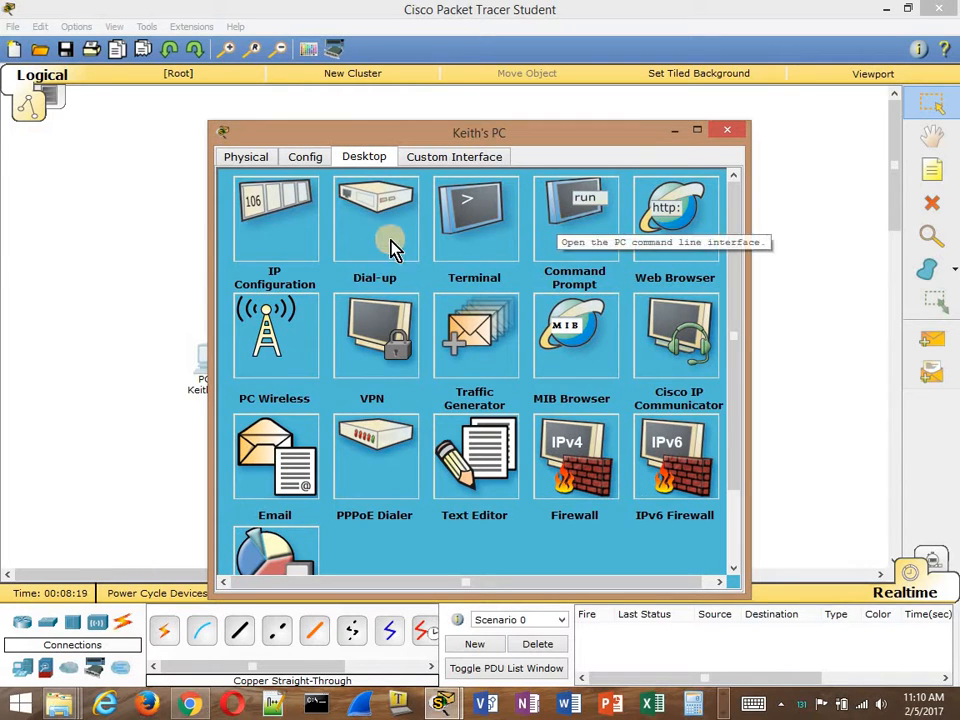
click(289, 250)
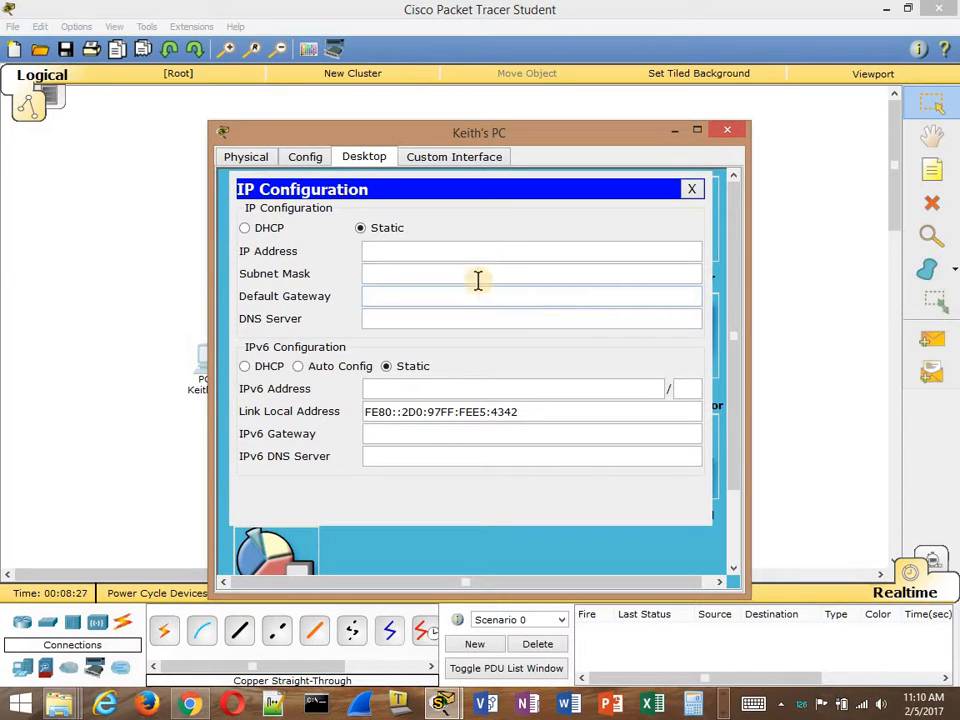
click(467, 255)
text(19)
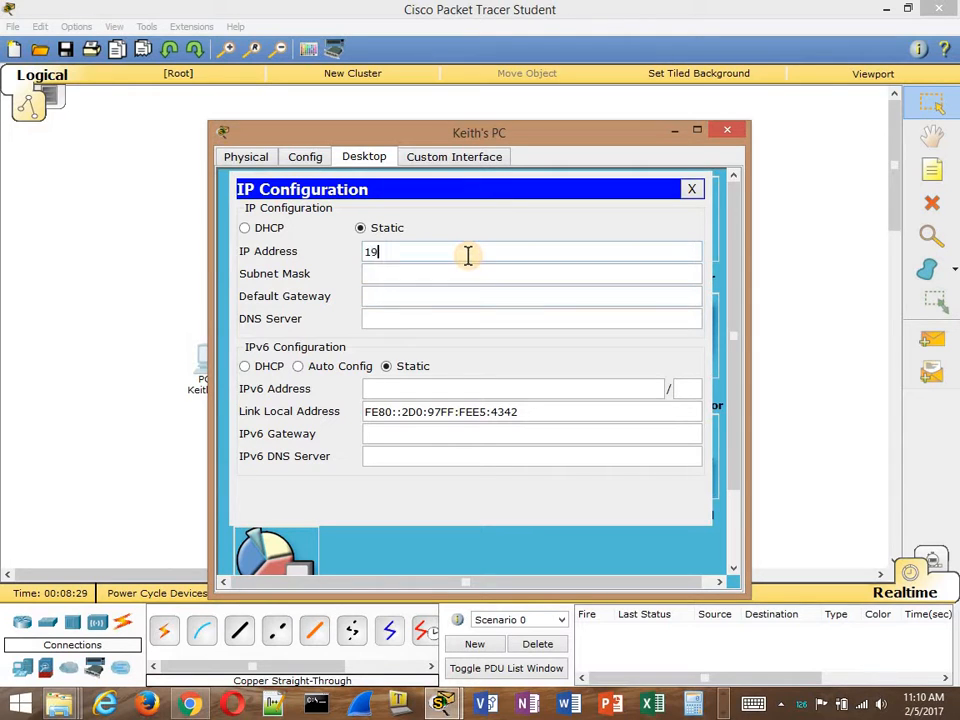
text(2.168.1.1)
key(Tab)
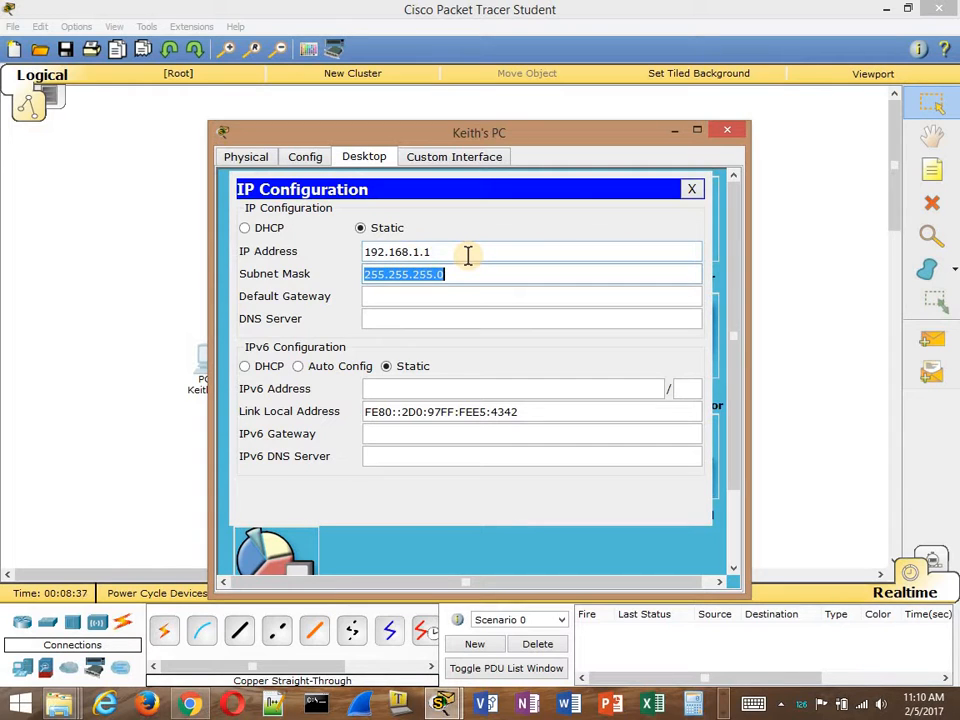
click(408, 295)
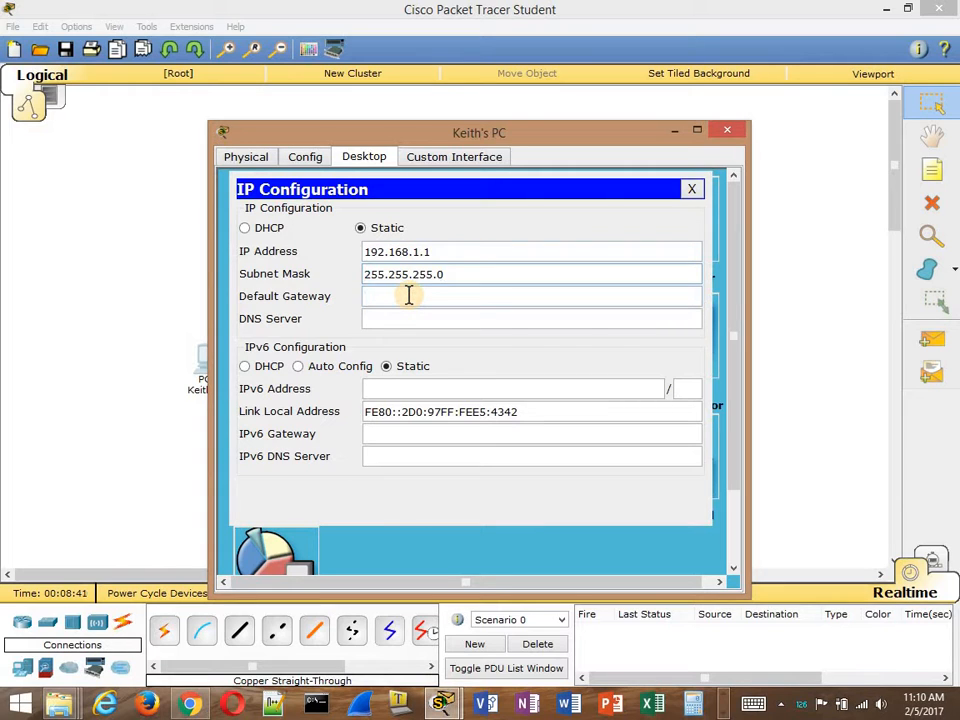
text(192.168.1.254)
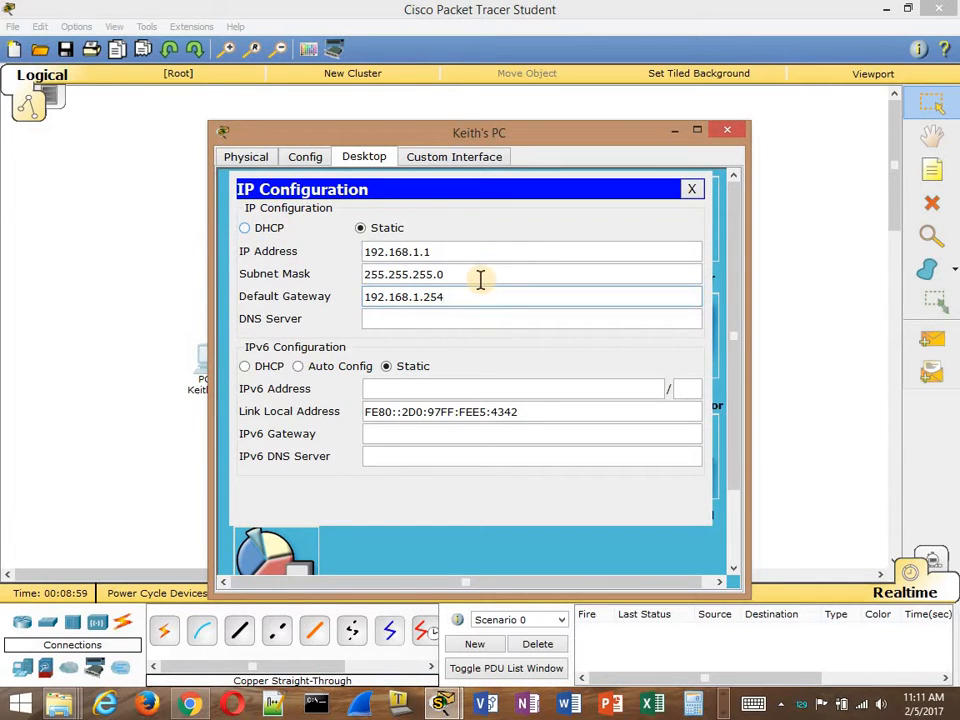
click(692, 190)
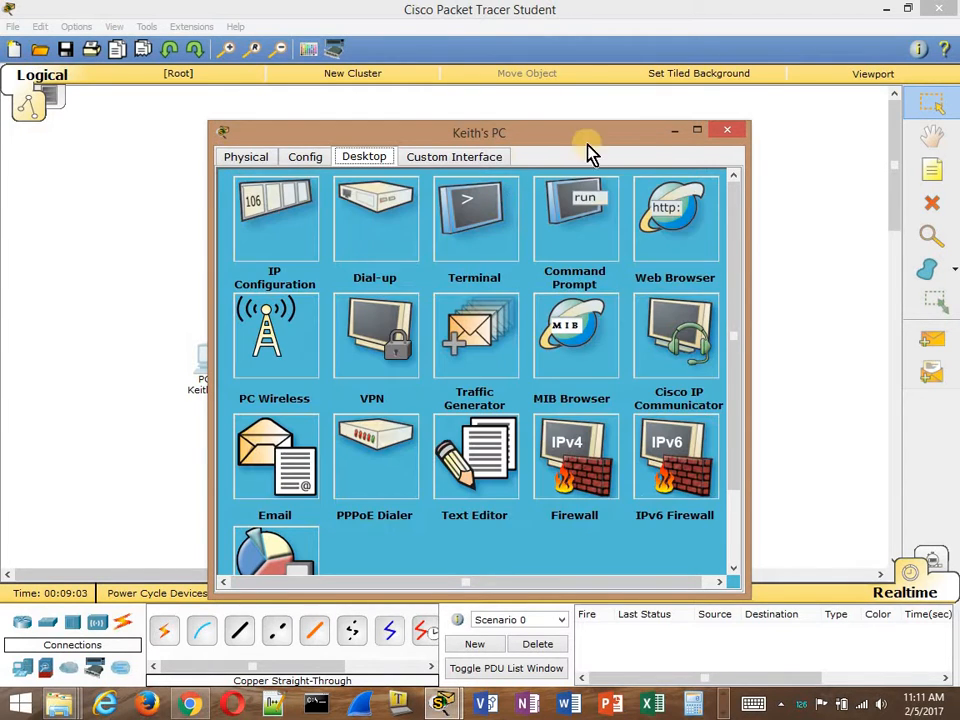
click(727, 133)
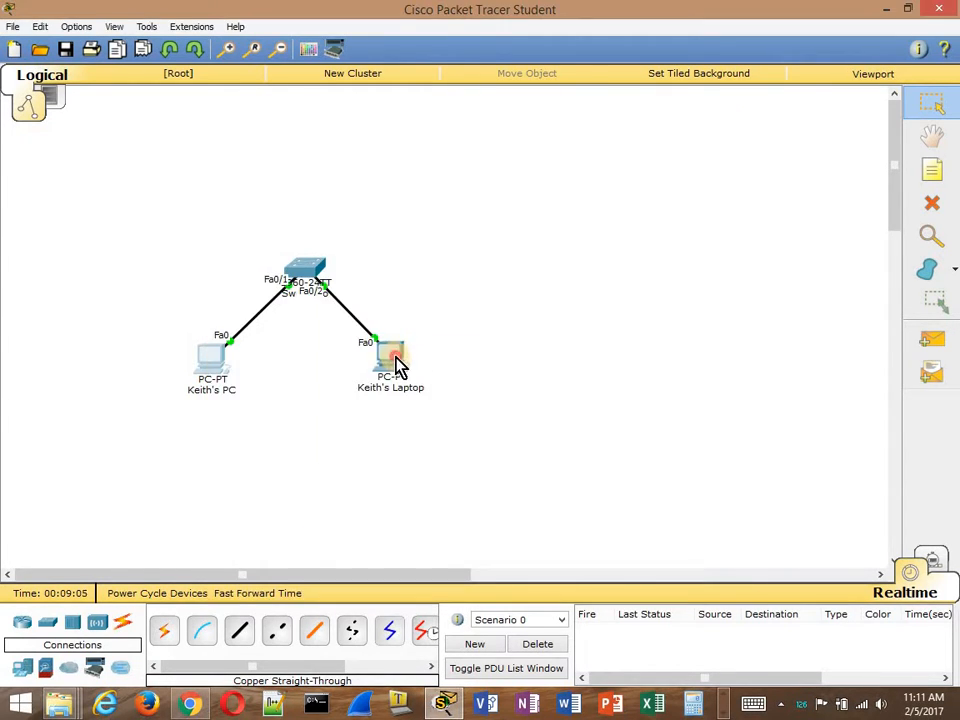
Check the laptop-labelled PC's IP configuration by running "ipconfig" in its Command Prompt
click(396, 368)
click(366, 160)
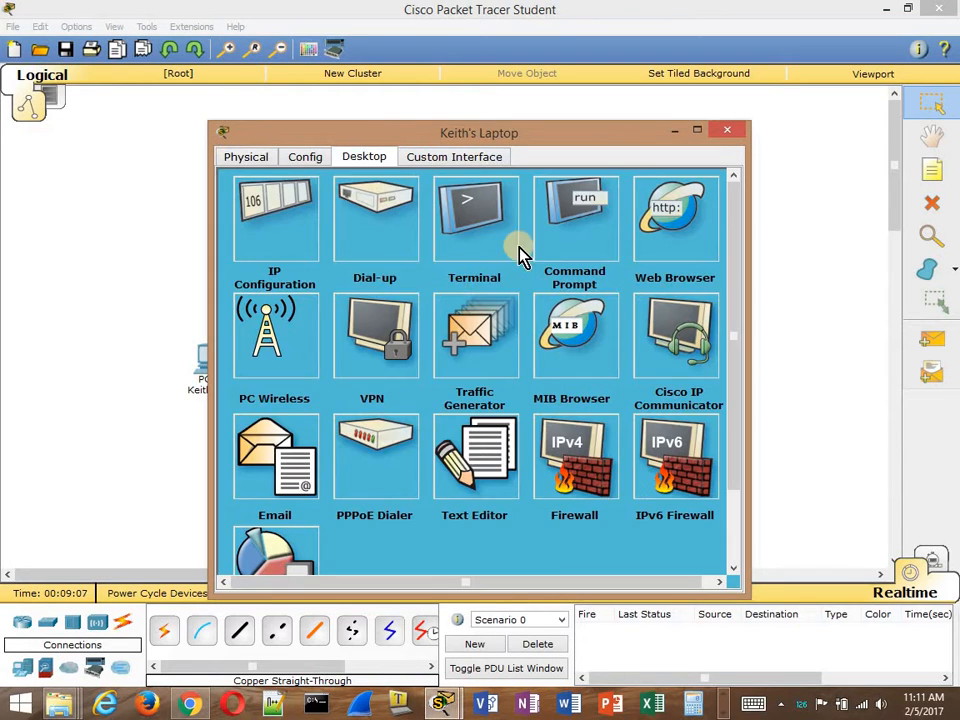
click(574, 215)
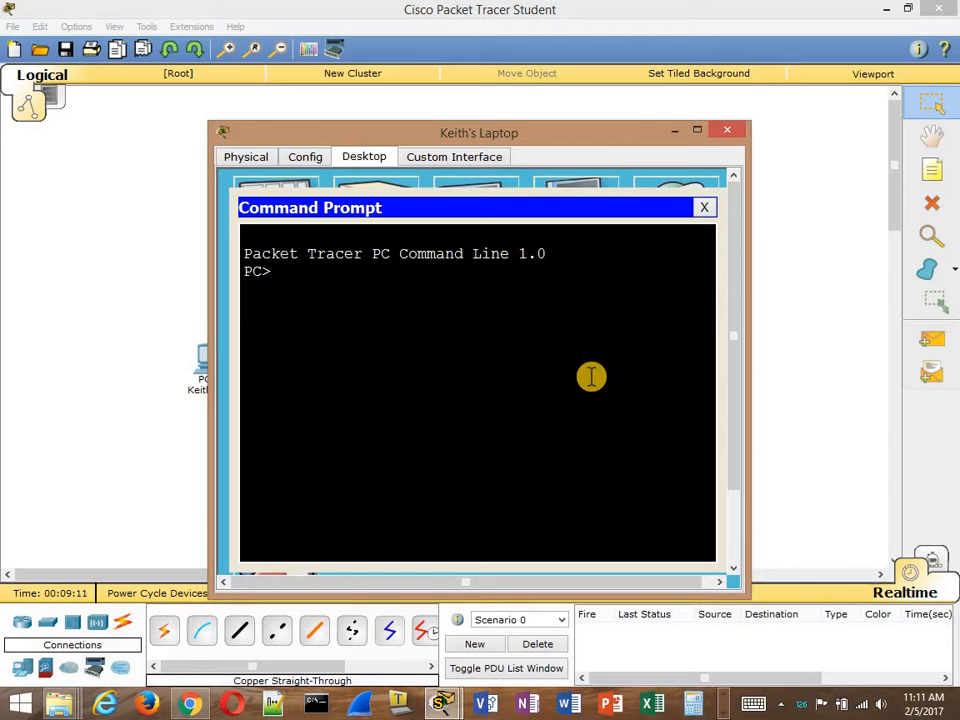
text(ipconfig)
key(Return)
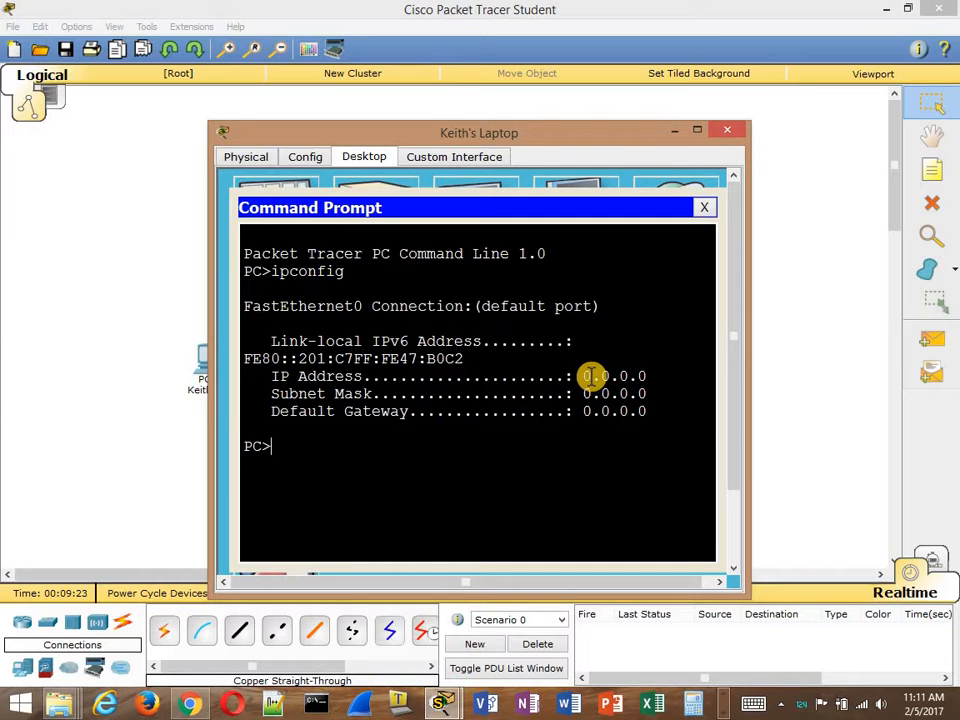
Display the laptop-labelled PC's routing table with "netstat -r", then close its Command Prompt
text(netstat s-)
key(BackSpace)
key(BackSpace)
text(-r)
key(Return)
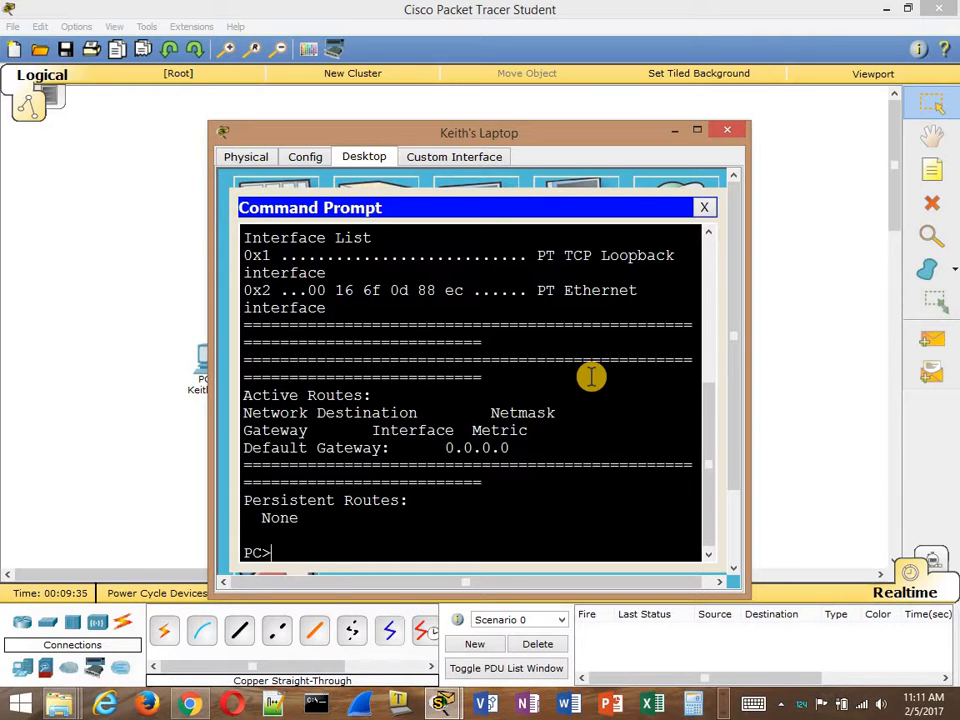
click(705, 210)
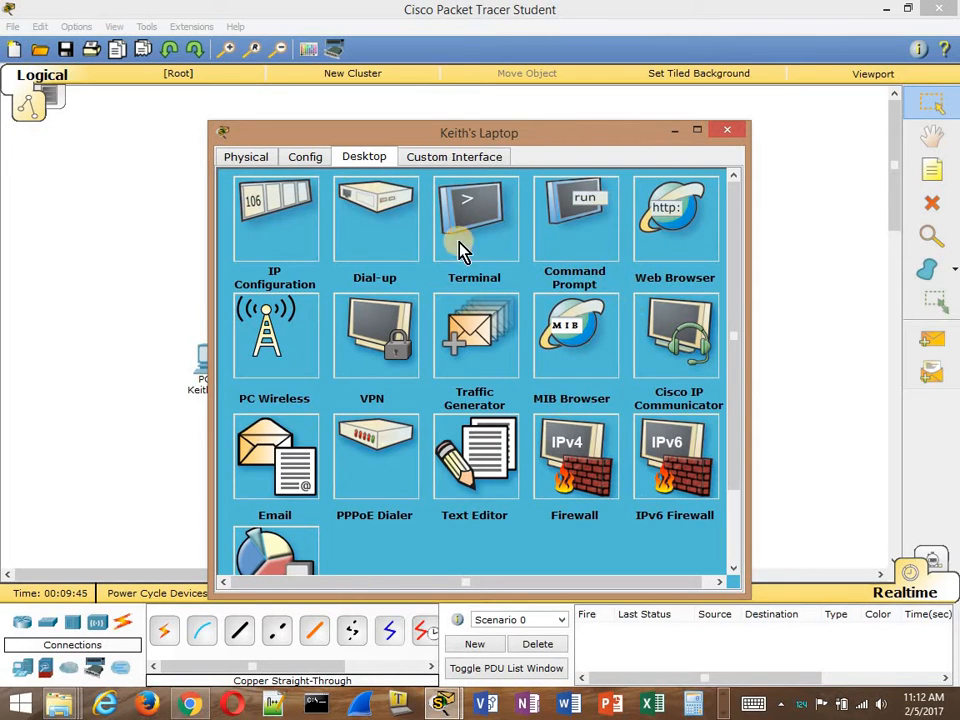
Give the laptop-labelled PC static IP address 192.168.1.2, subnet mask 255.255.255.0 and default gateway 192.168.1.254
click(289, 231)
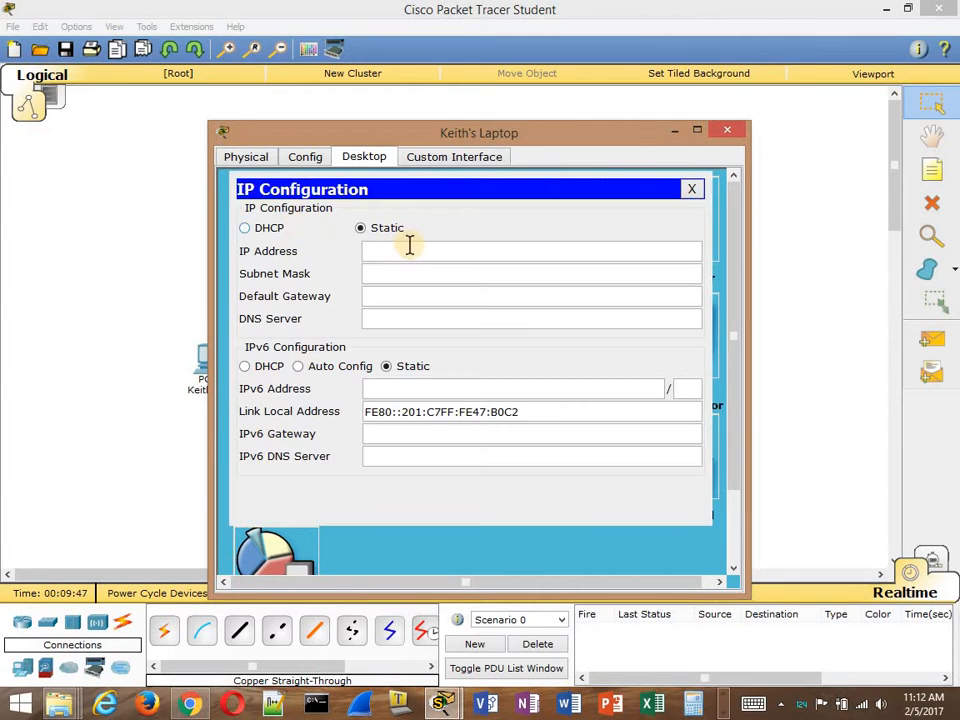
click(409, 249)
text(192.168)
text(8)
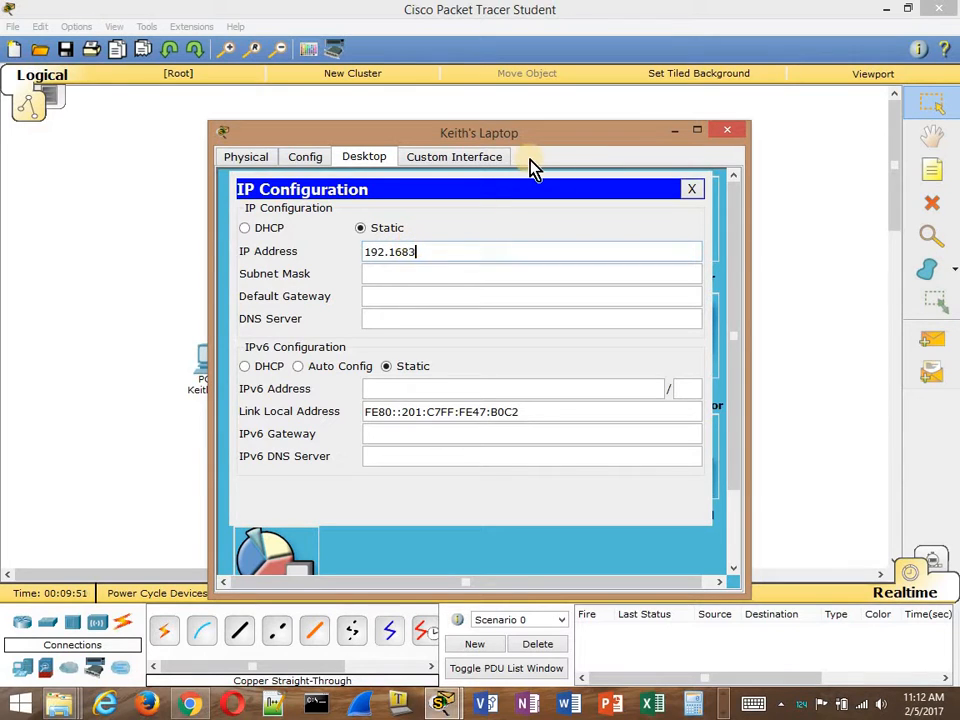
key(BackSpace)
text(.1.2)
key(Tab)
key(Tab)
text(19)
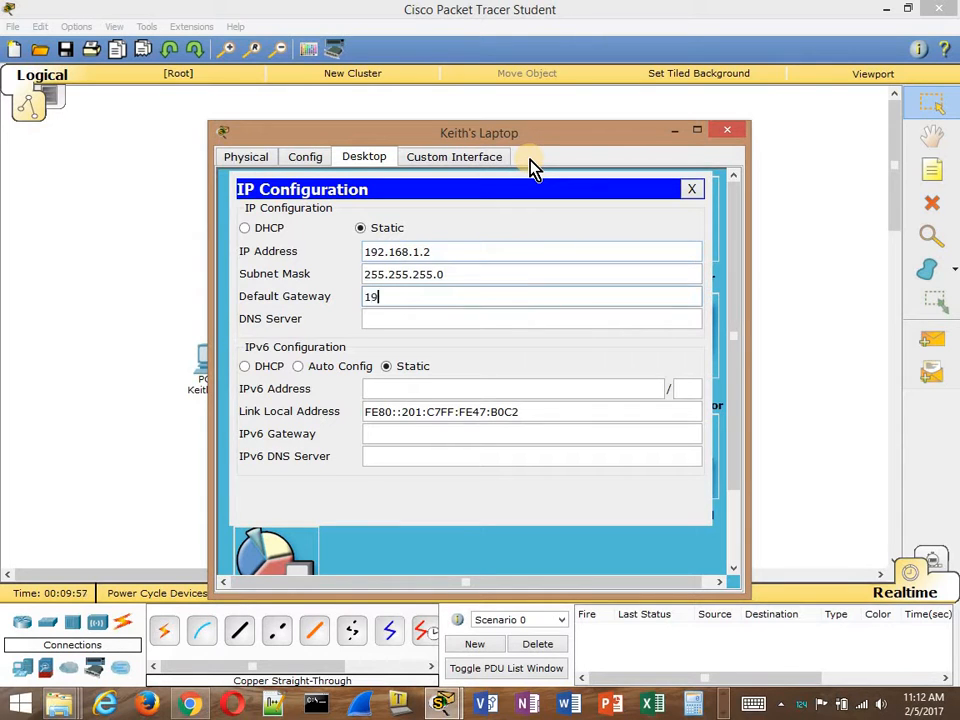
text(2.168.1.254)
click(693, 192)
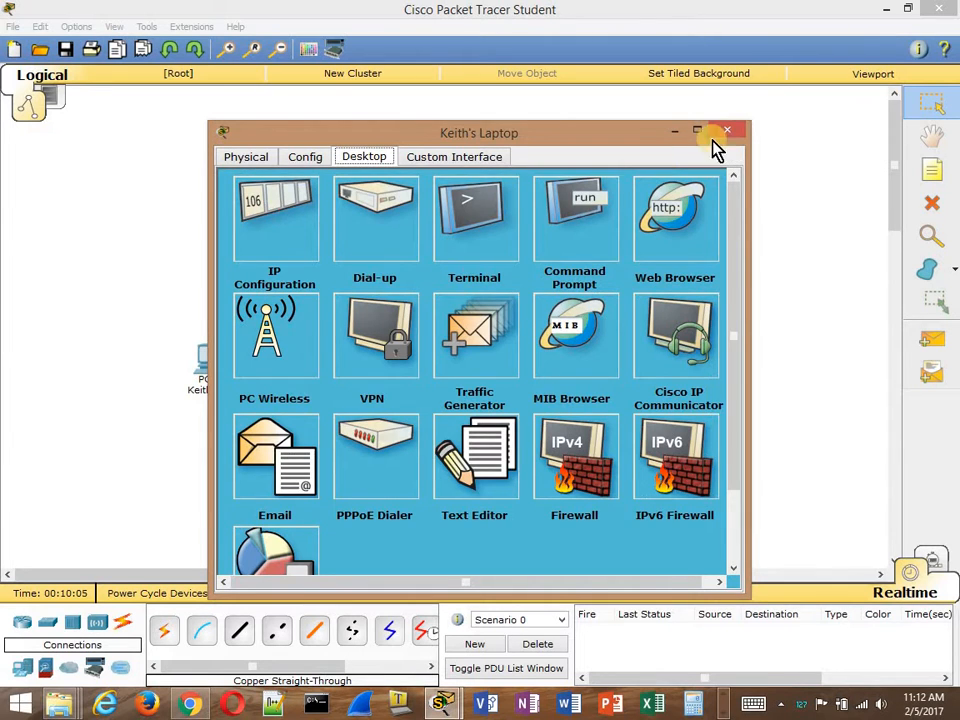
Check the laptop-labelled PC's new IP settings by running "ipconfig" again, then close its window
click(575, 220)
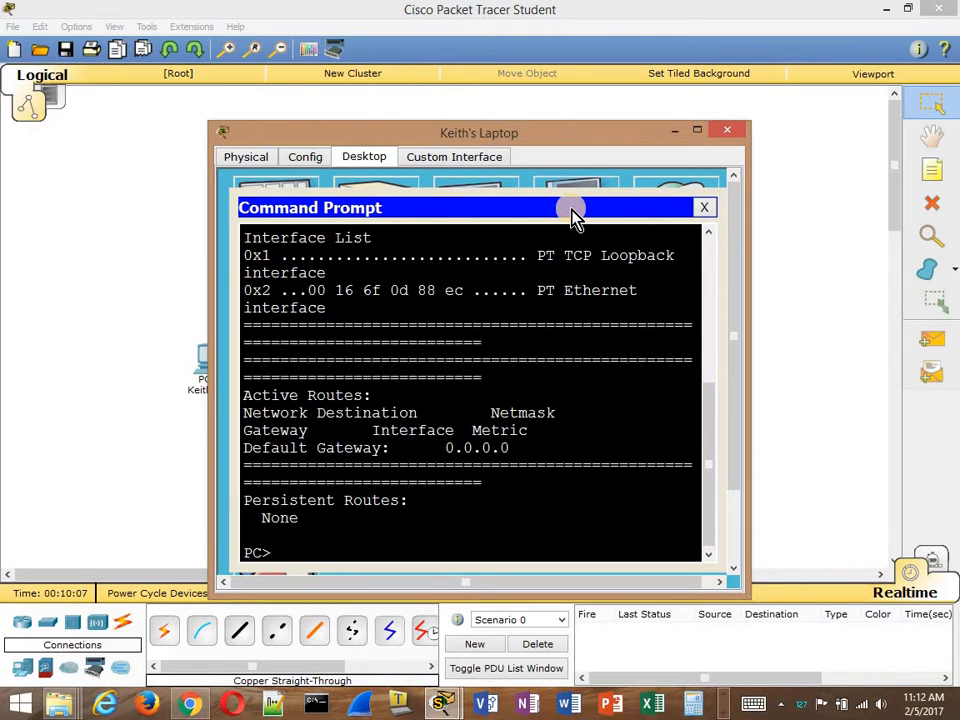
key(Up)
key(Up)
key(Return)
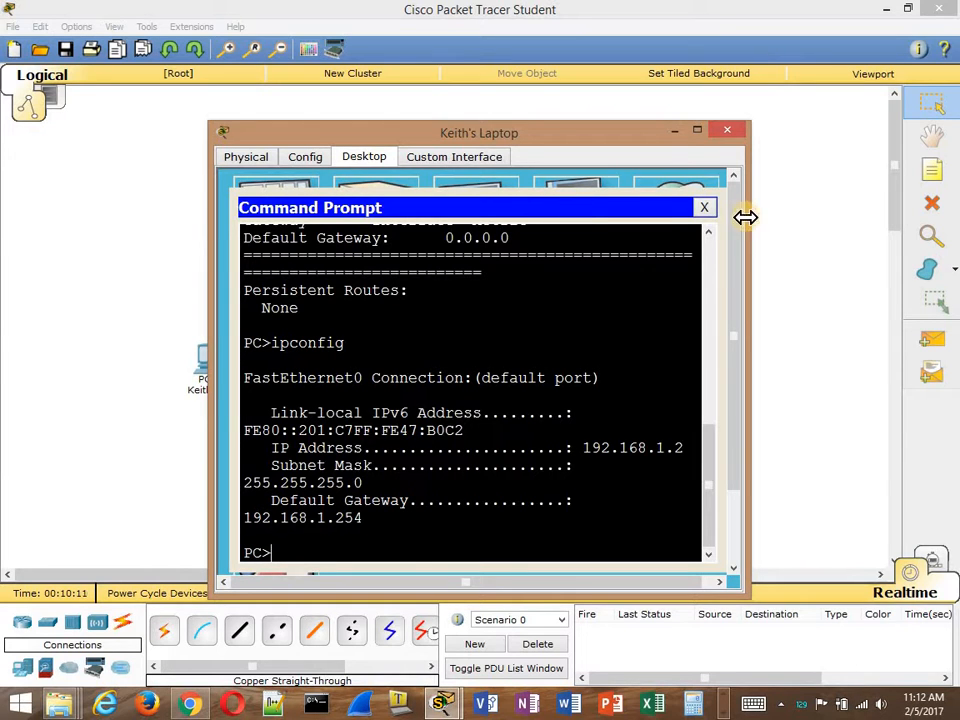
click(707, 212)
click(728, 132)
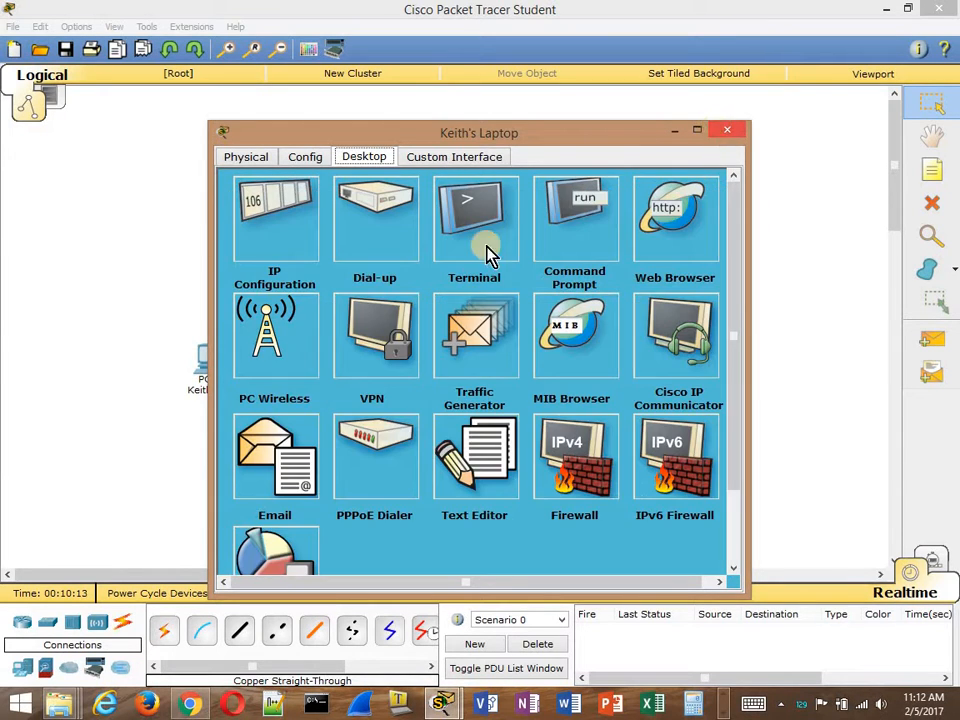
Test connectivity from the first PC by pinging 192.168.1.2 in its Command Prompt, then exit and close its window
click(210, 360)
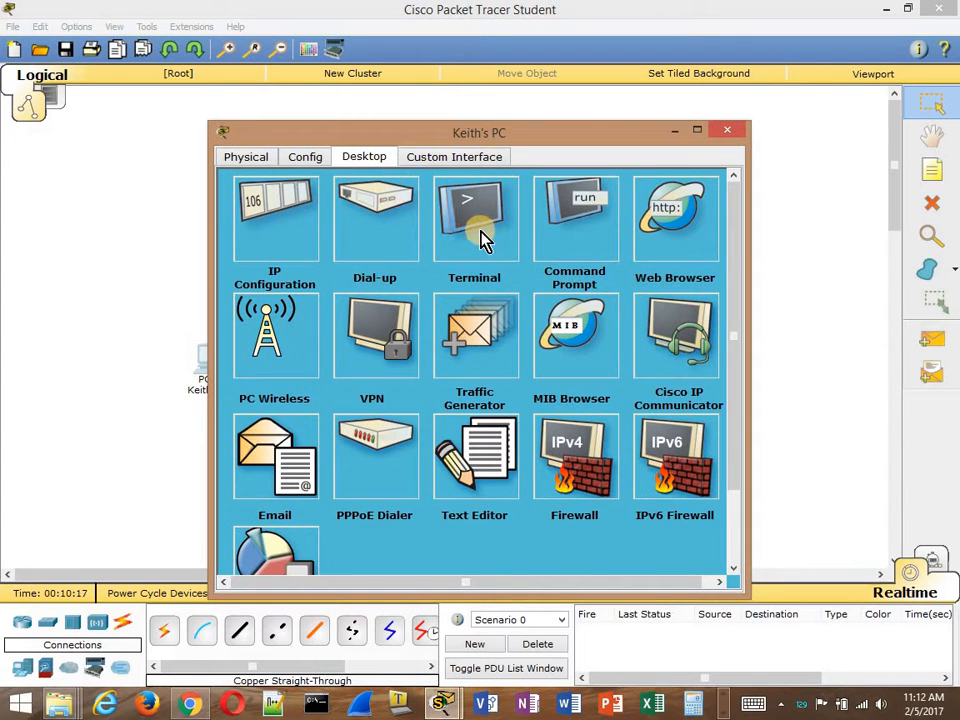
click(579, 238)
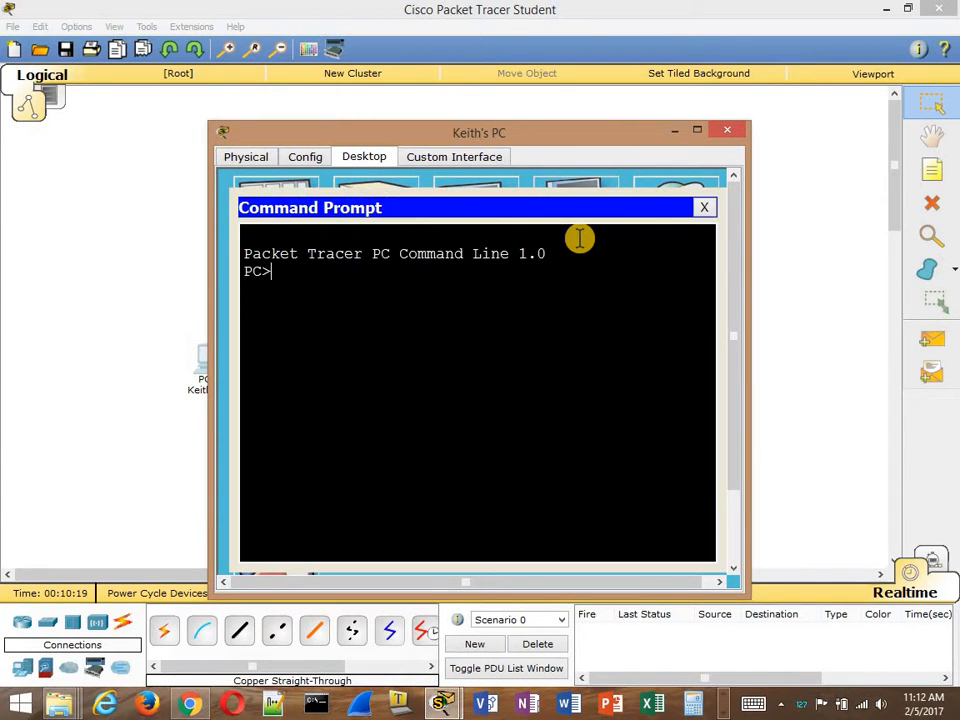
text(ping 192.168.1)
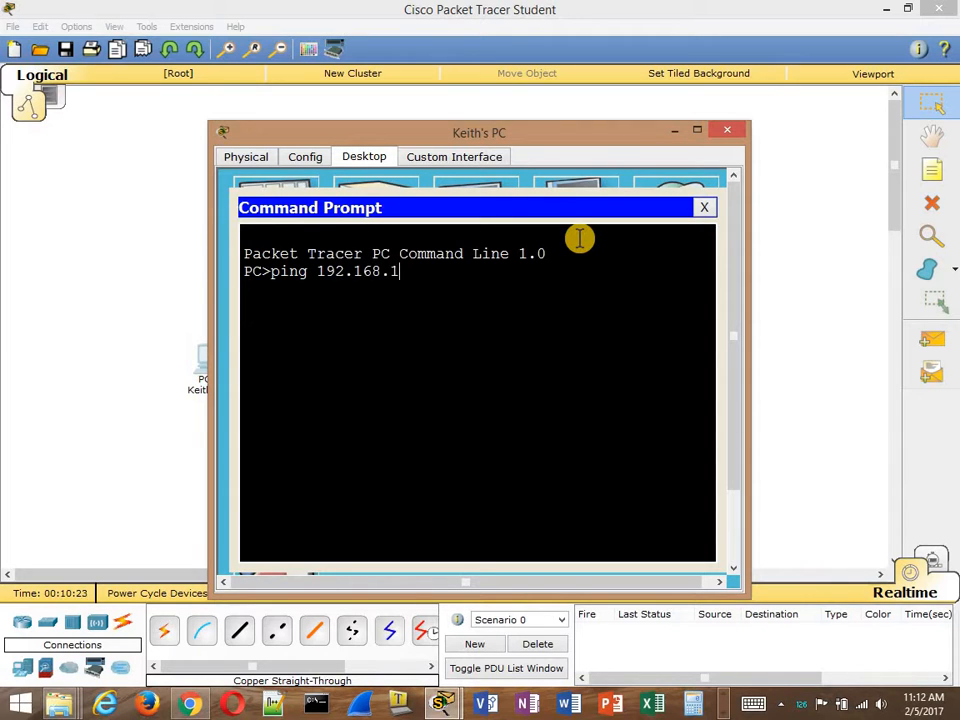
text(.2)
key(Return)
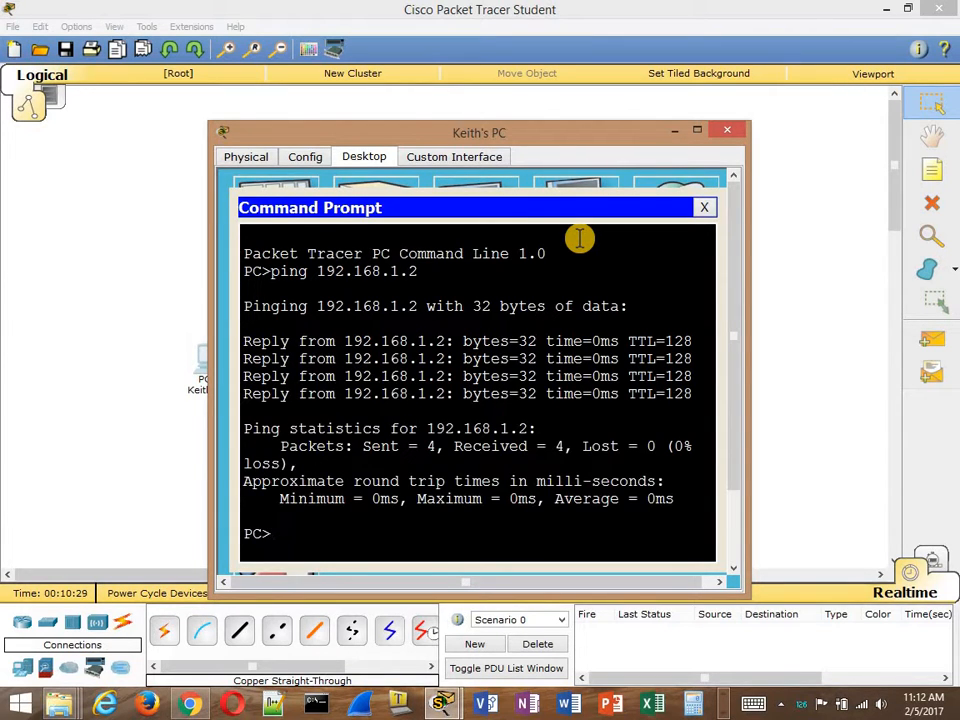
text(exit)
key(Return)
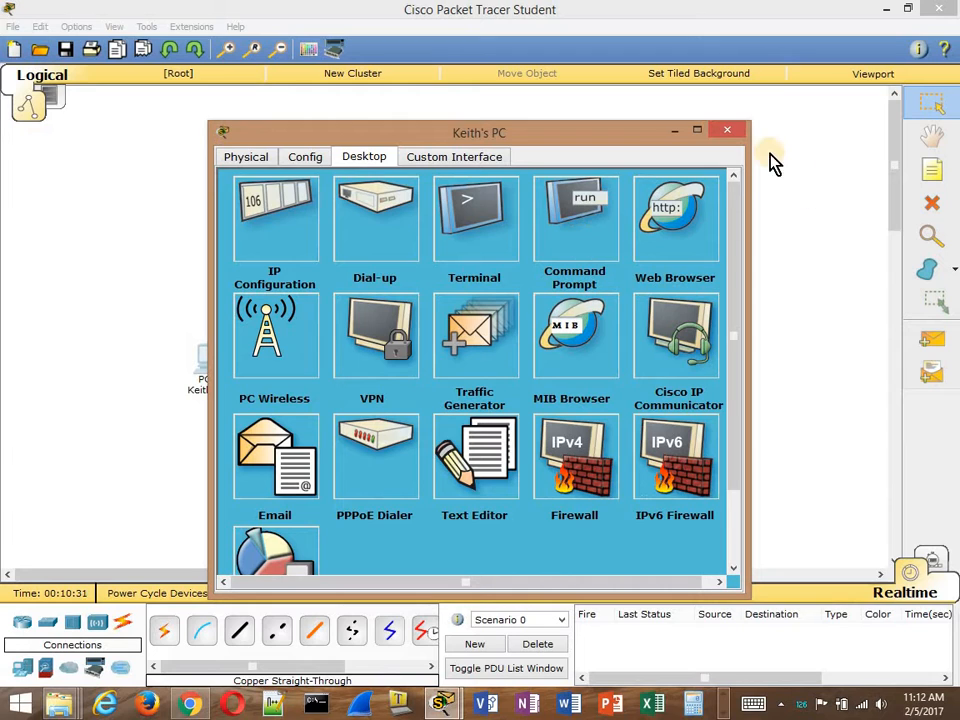
click(737, 133)
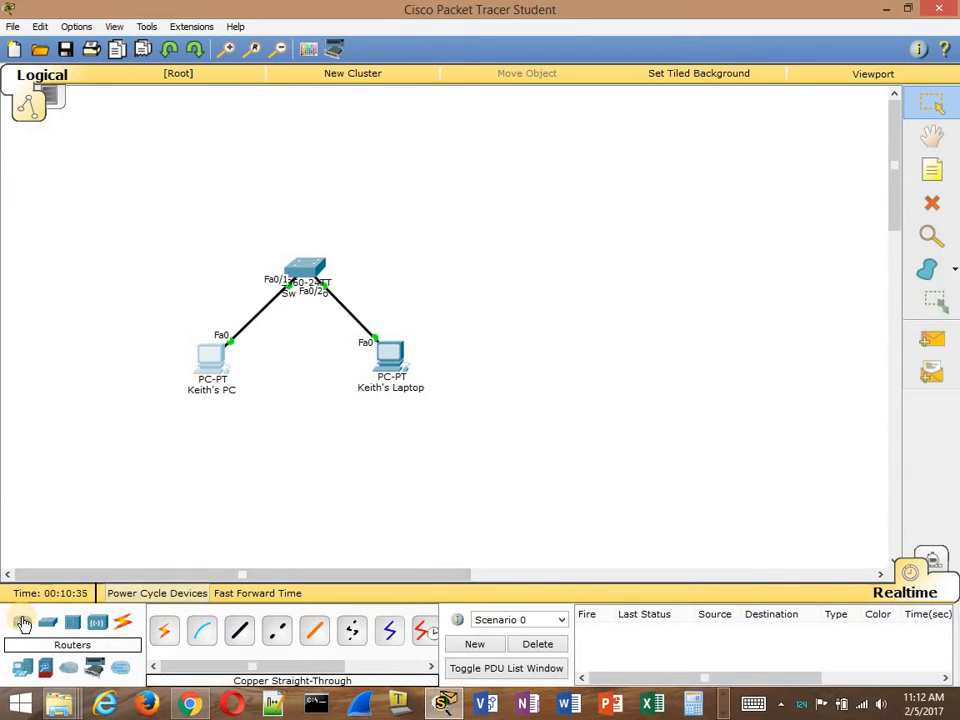
Place a 1941 router above the switch and label it as the router of the PC owner's room, using the owner's first name
click(24, 622)
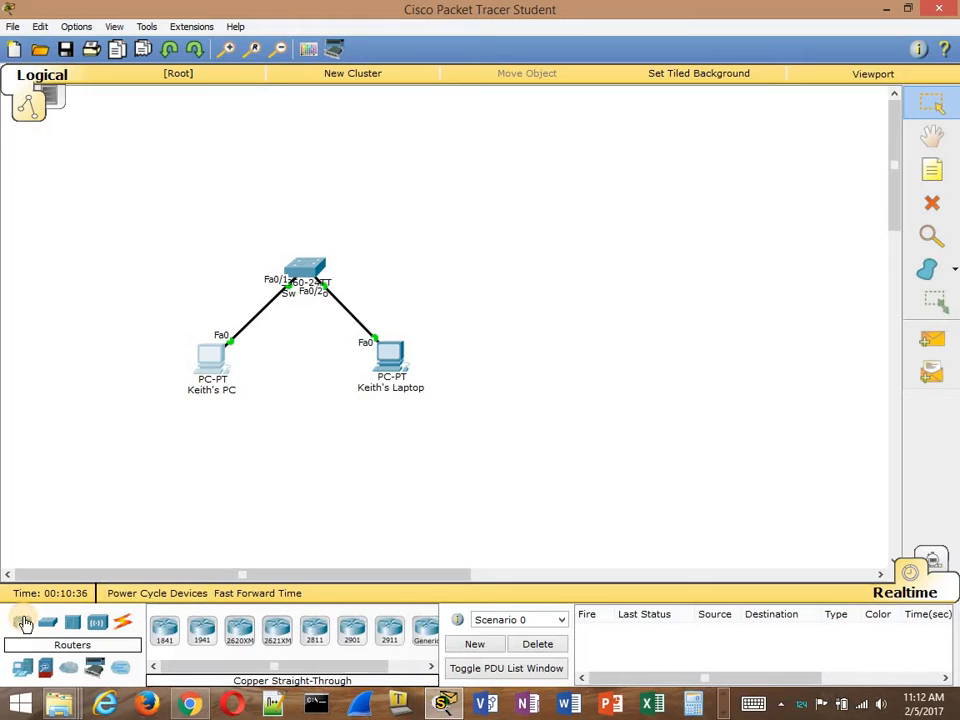
click(213, 632)
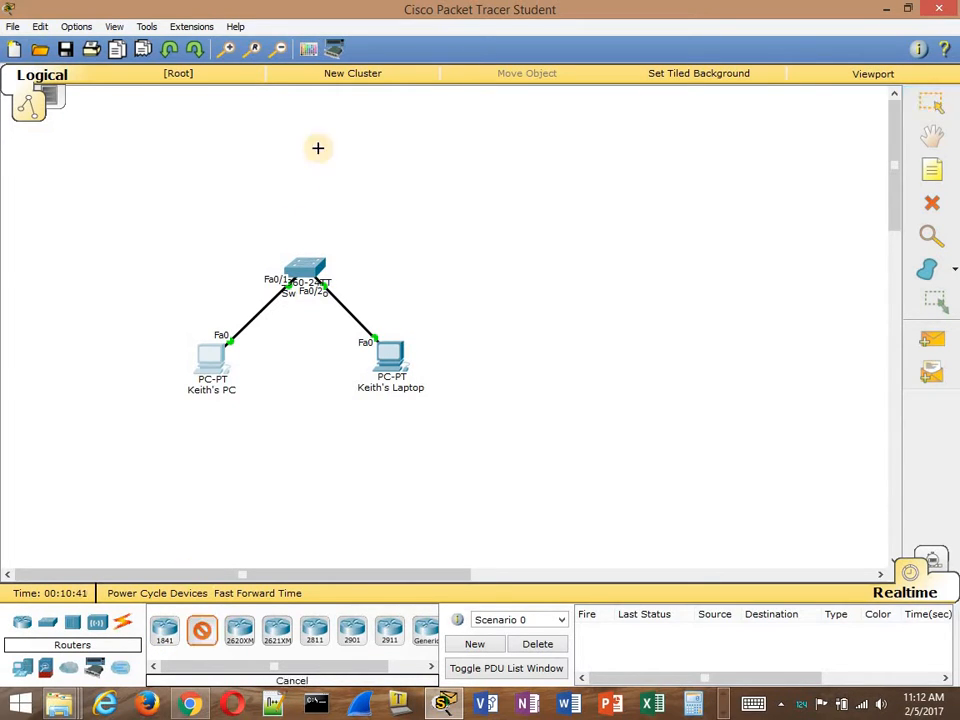
click(311, 156)
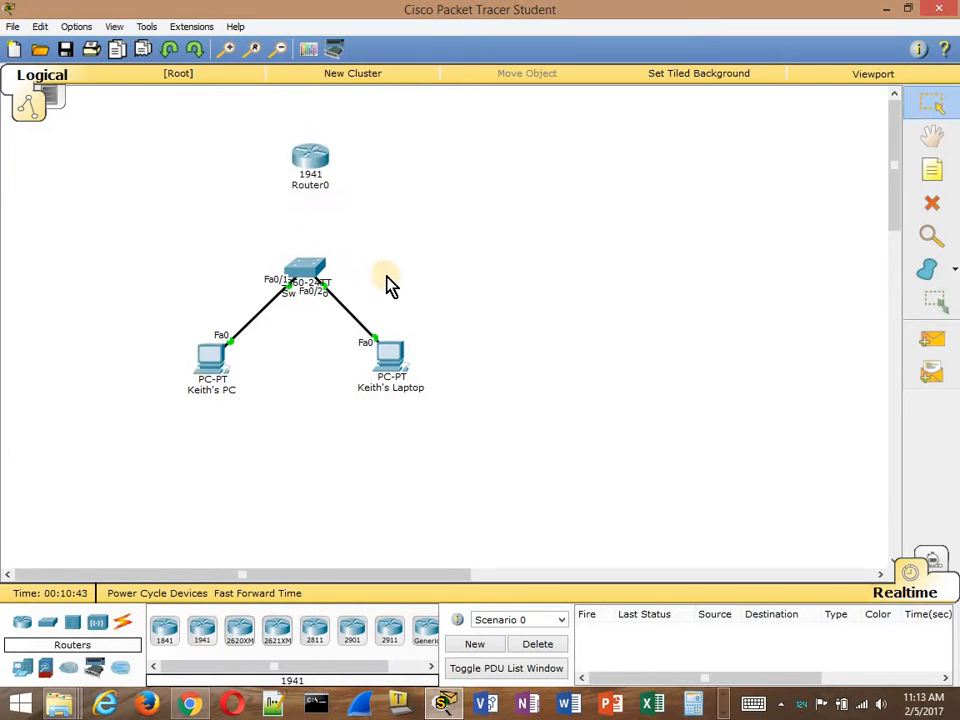
click(305, 186)
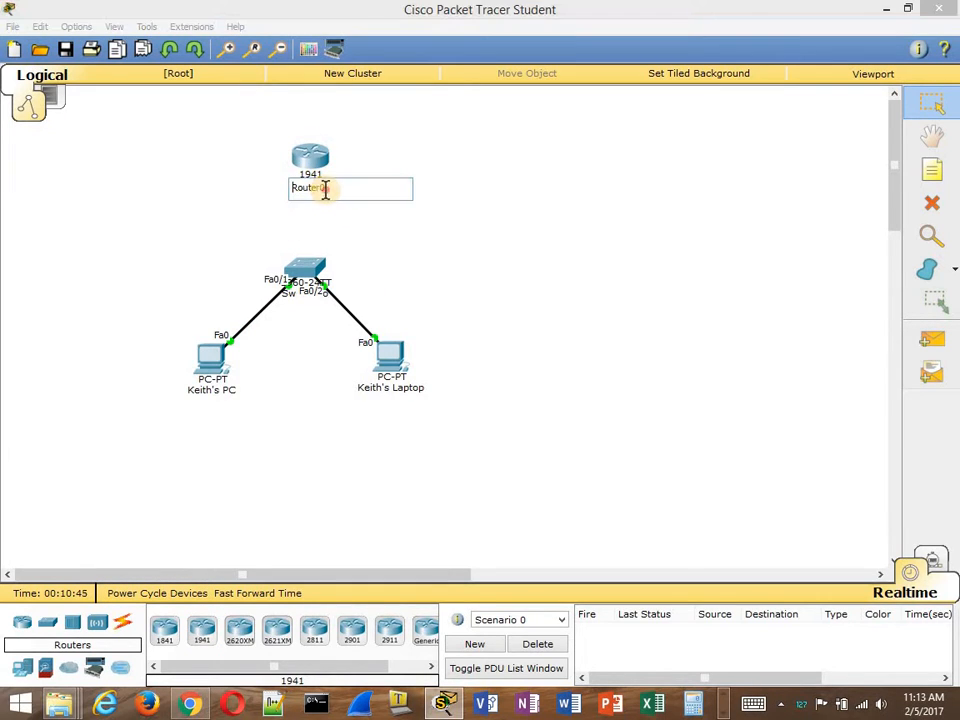
drag(329, 188, 236, 186)
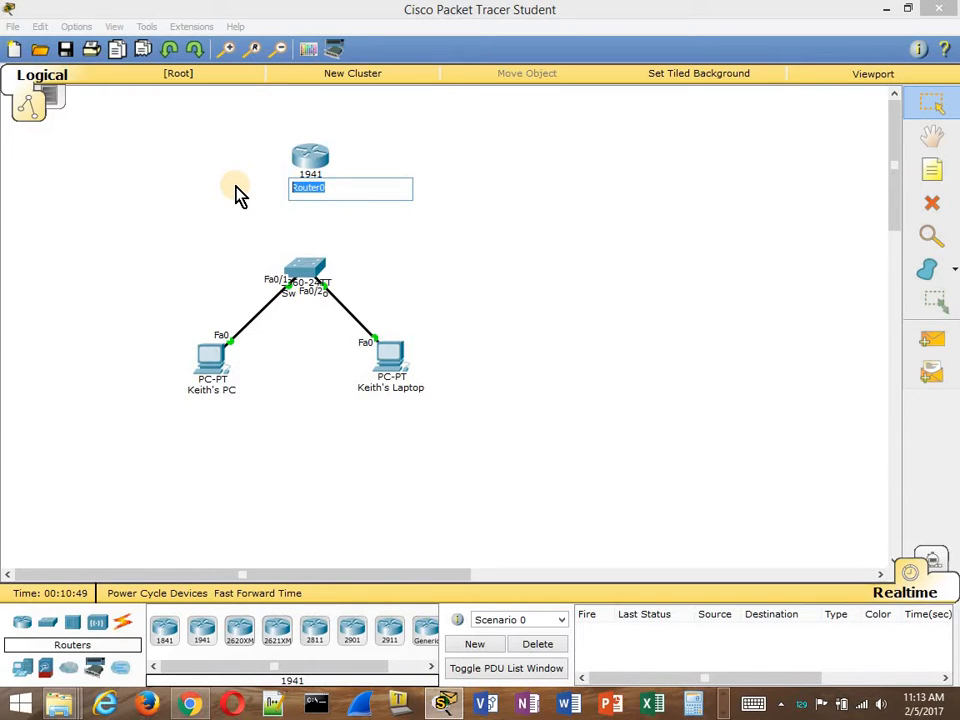
text(Router's Keith's Room)
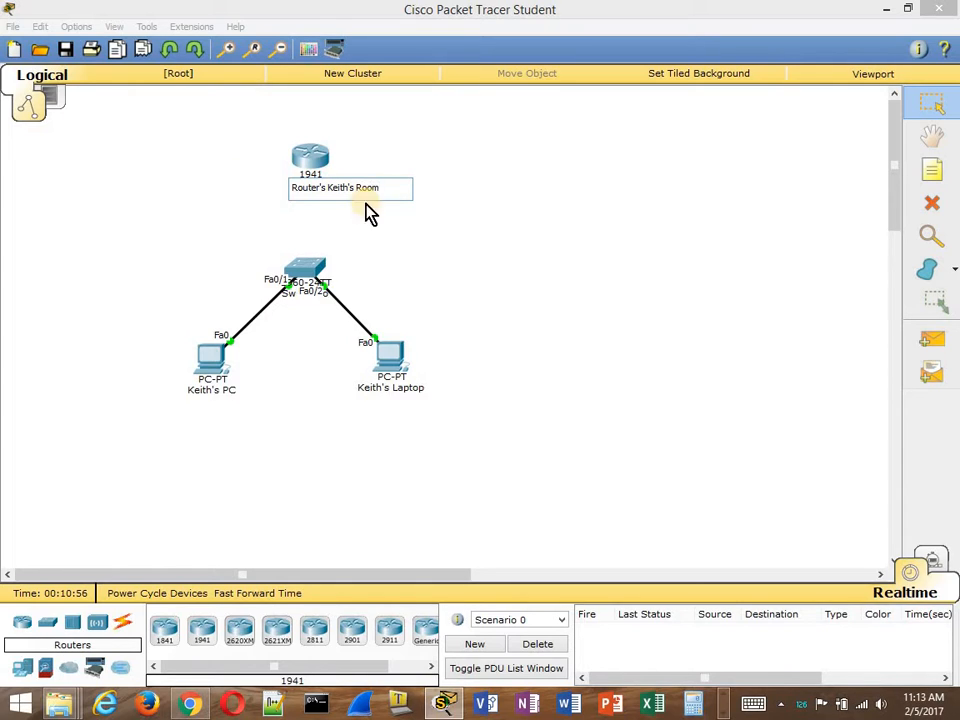
click(516, 285)
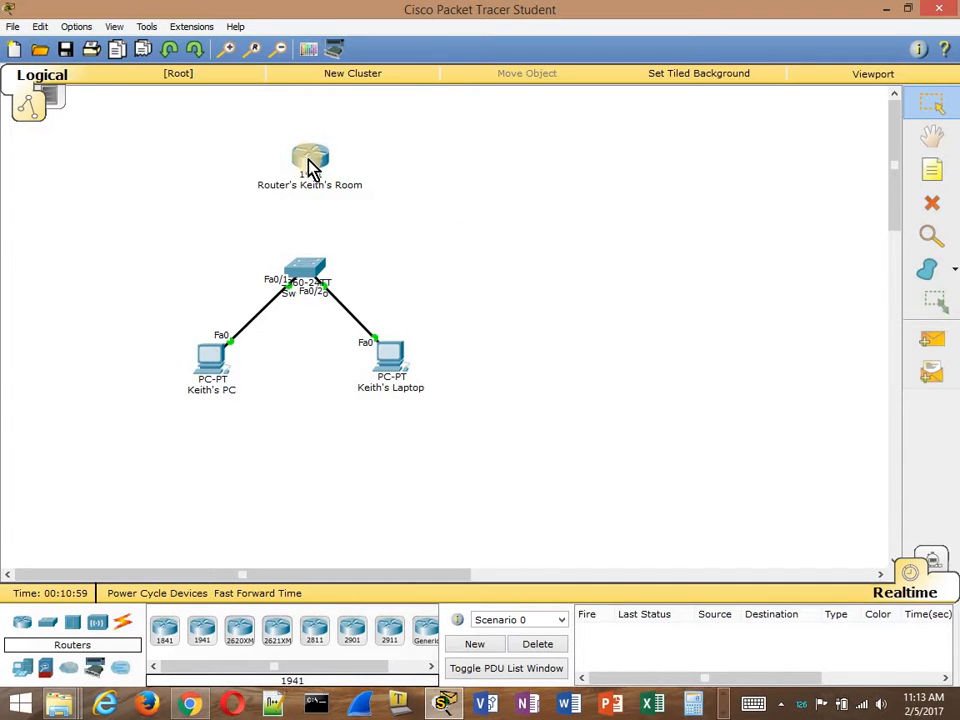
Place a second 1941 router level with the first, across the workspace, and label it as the router of the second person's room
click(196, 640)
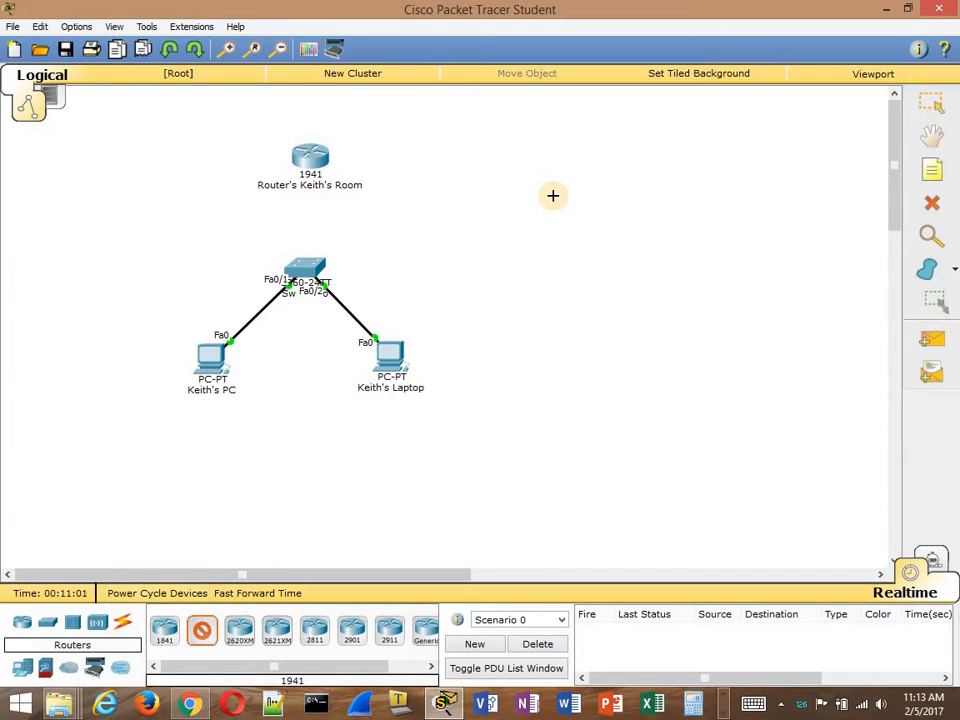
click(575, 168)
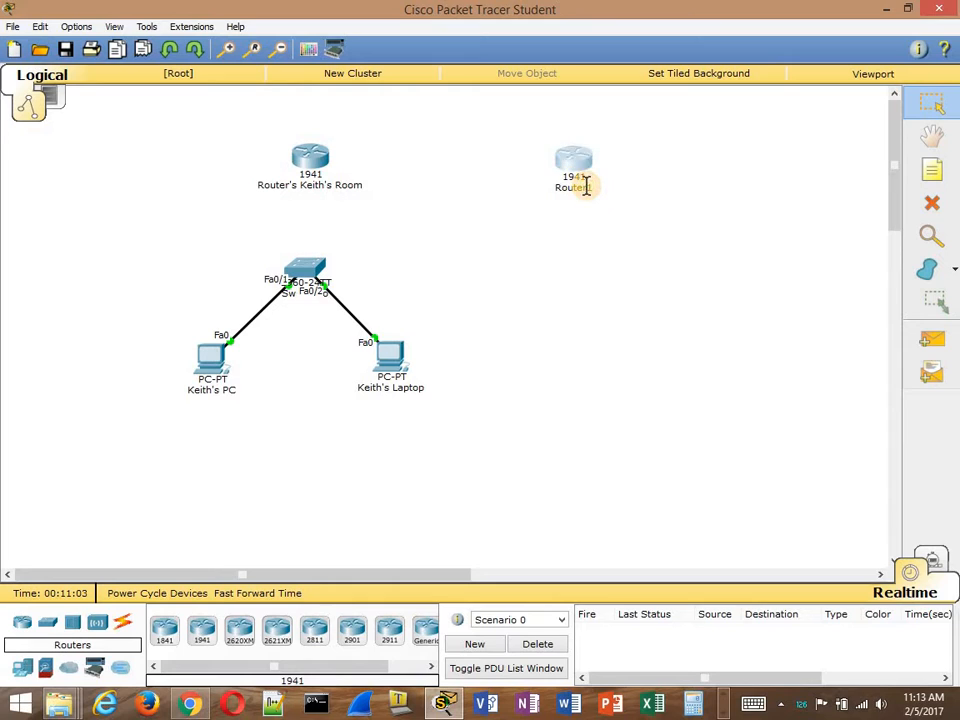
click(583, 187)
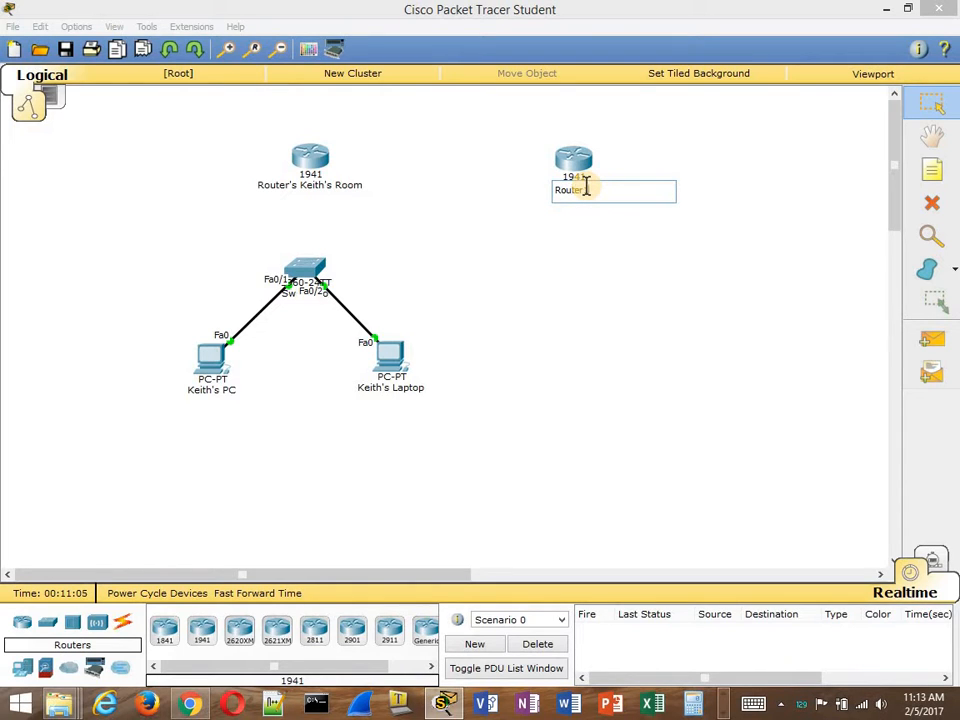
key(BackSpace)
key(BackSpace)
key(BackSpace)
text(oute)
text(r)
text( Chris's )
text(c)
key(BackSpace)
text(Room)
key(Return)
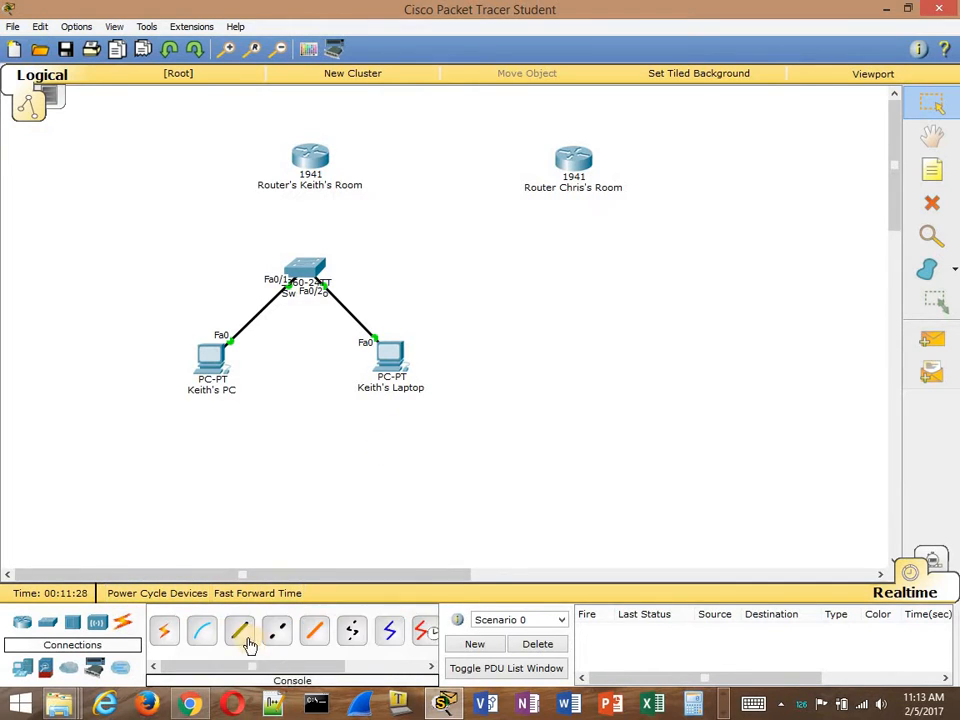
Connect the switch's FastEthernet0/24 port to GigabitEthernet0/0 on the router above it with a copper straight-through cable
click(239, 630)
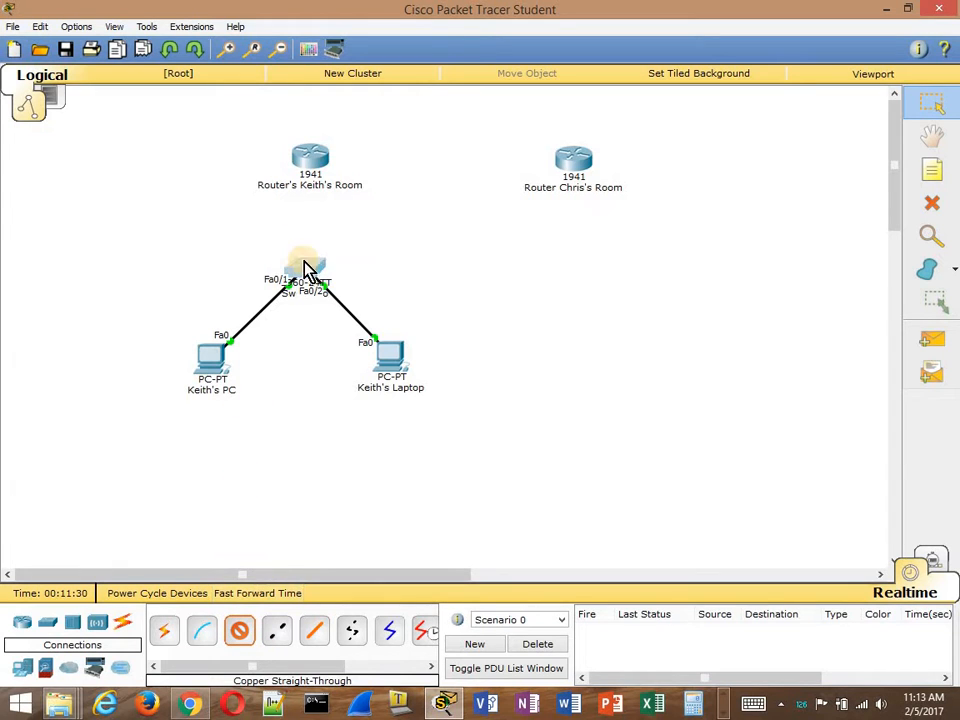
click(303, 268)
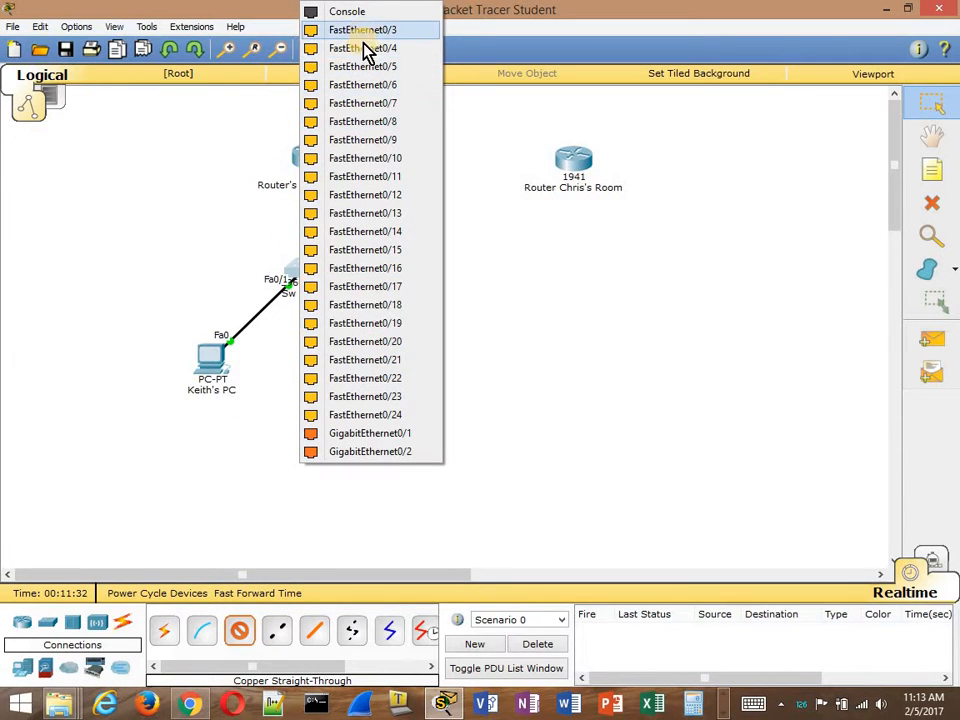
click(400, 420)
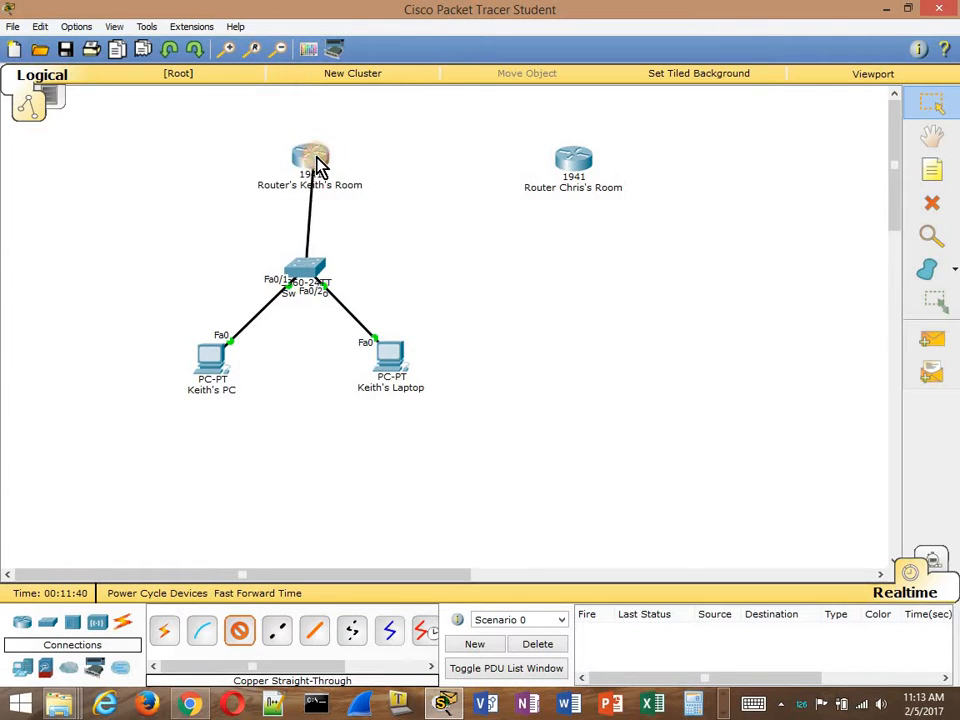
click(318, 162)
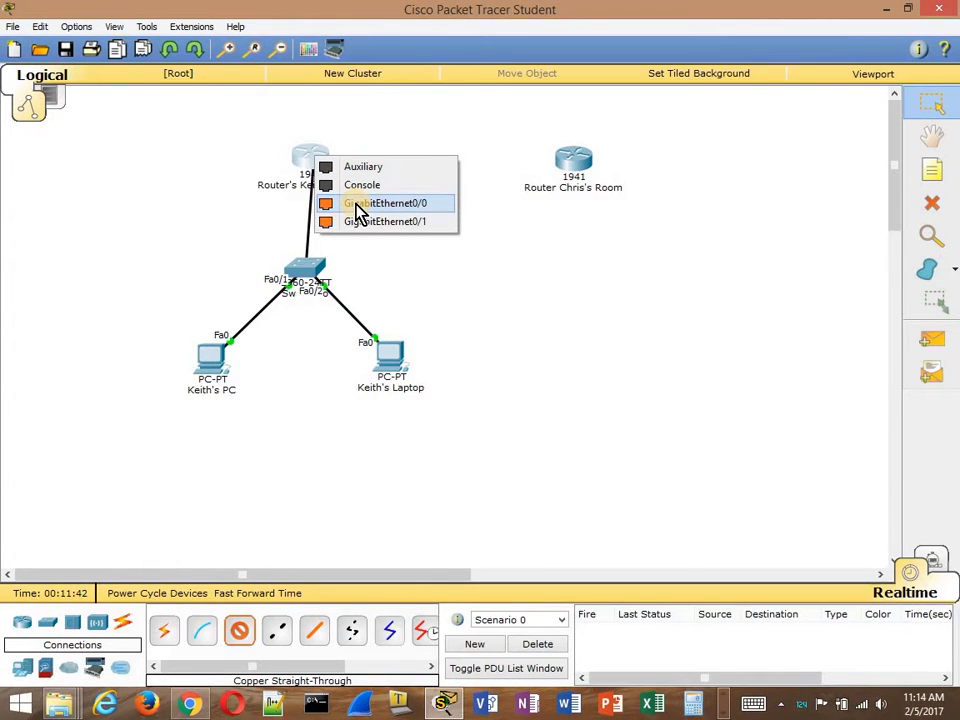
click(360, 207)
Examine the ports and module slots on an enlarged physical view of the router above the switch
click(312, 158)
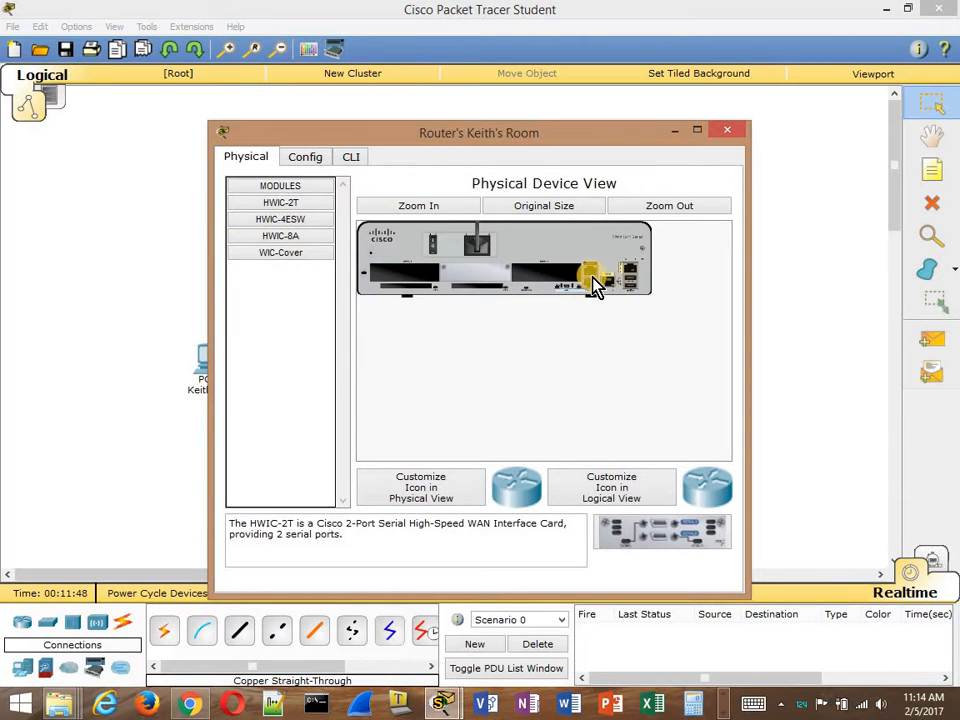
click(469, 210)
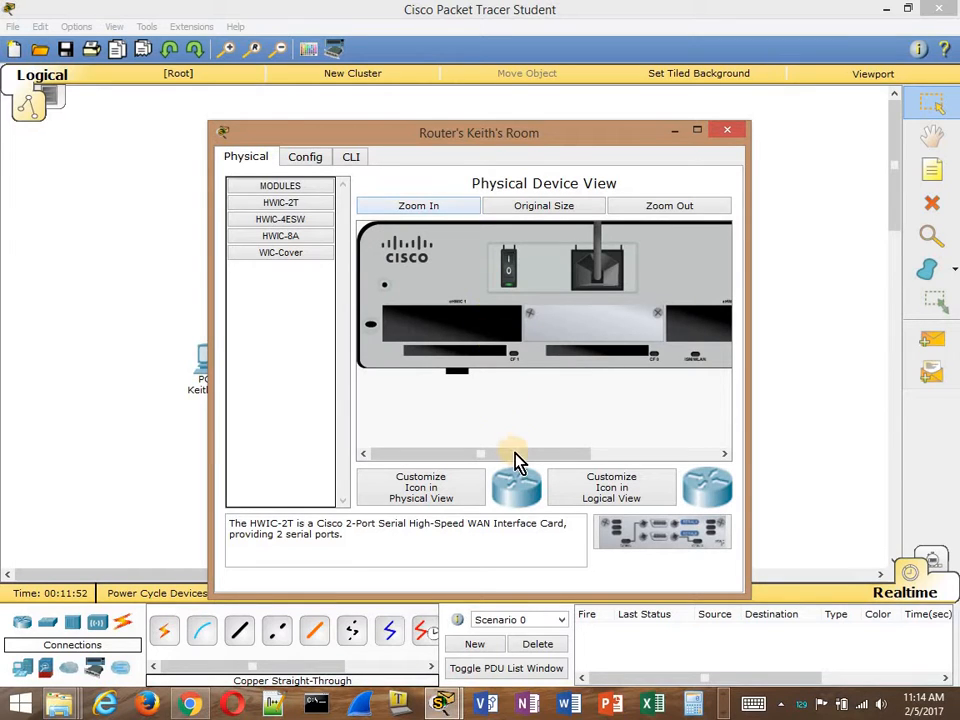
drag(516, 455, 731, 456)
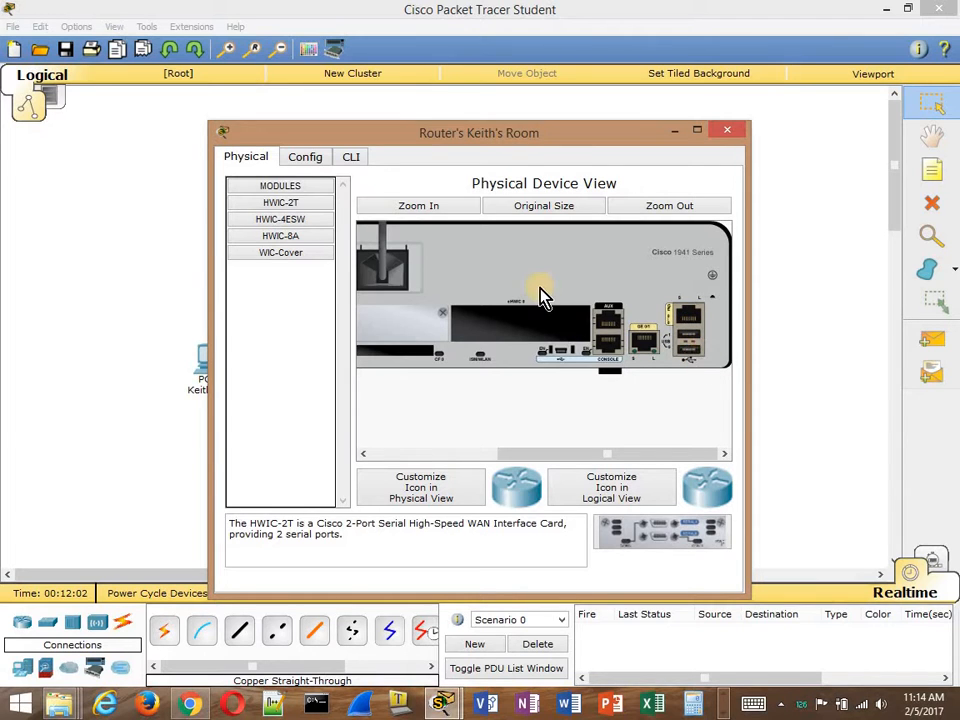
key(super+c)
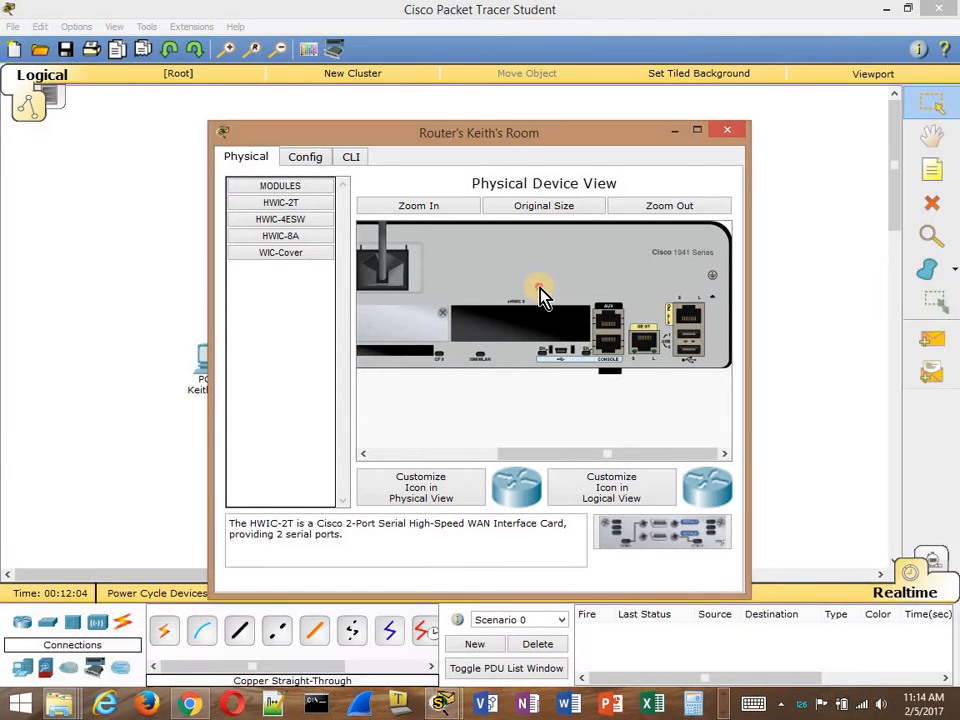
click(540, 289)
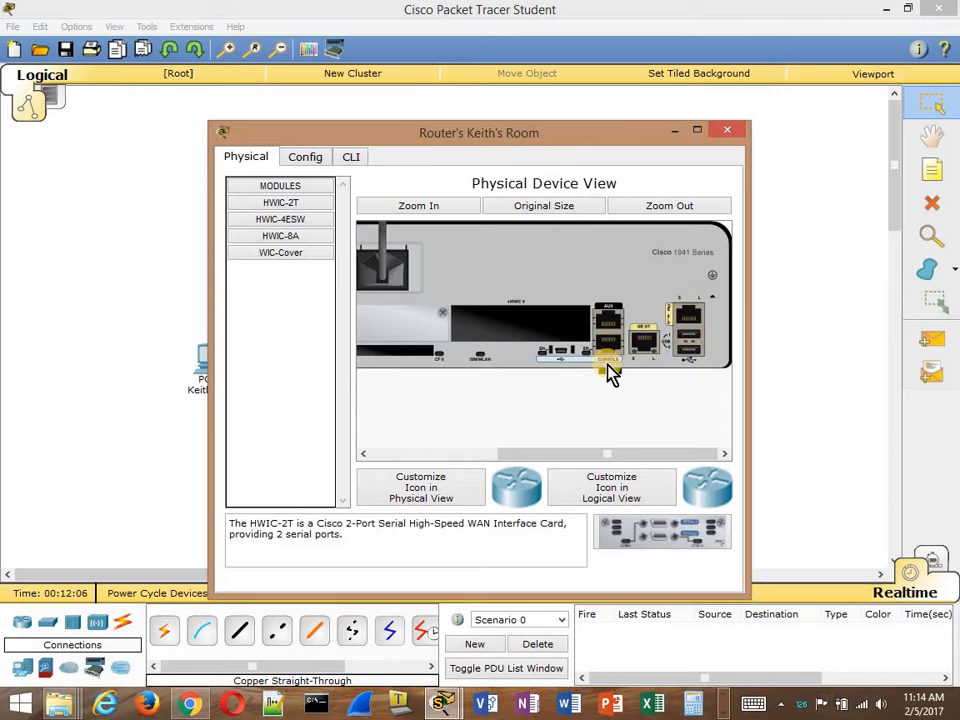
Try to install an HWIC-4ESW module in the eHWIC 0 slot of the router above the switch while it is powered on
double_click(316, 188)
double_click(316, 190)
click(306, 220)
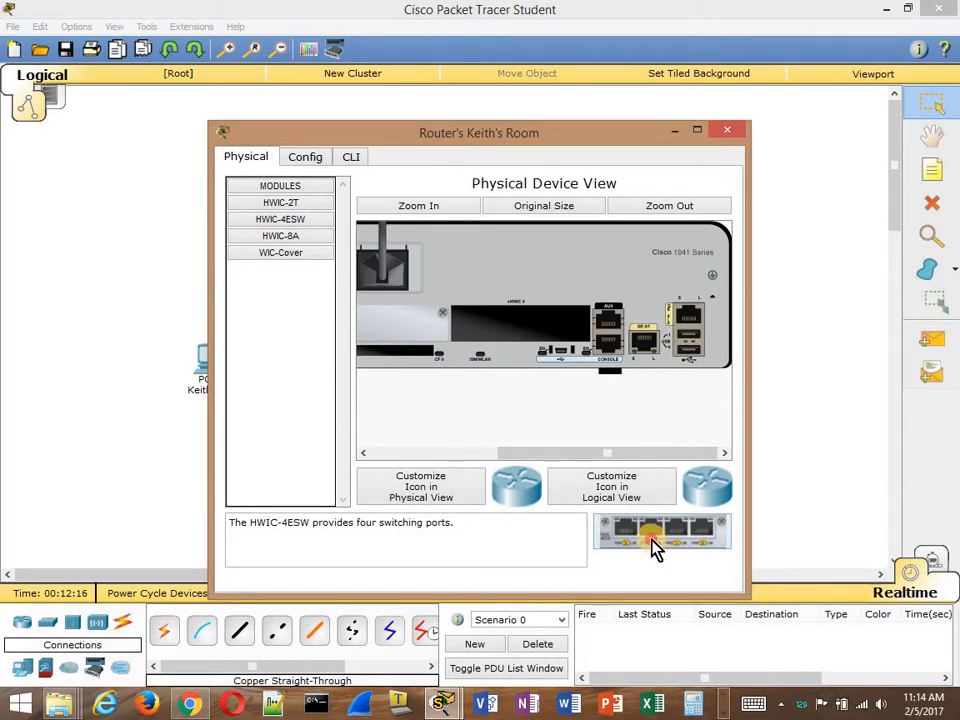
drag(652, 545, 523, 340)
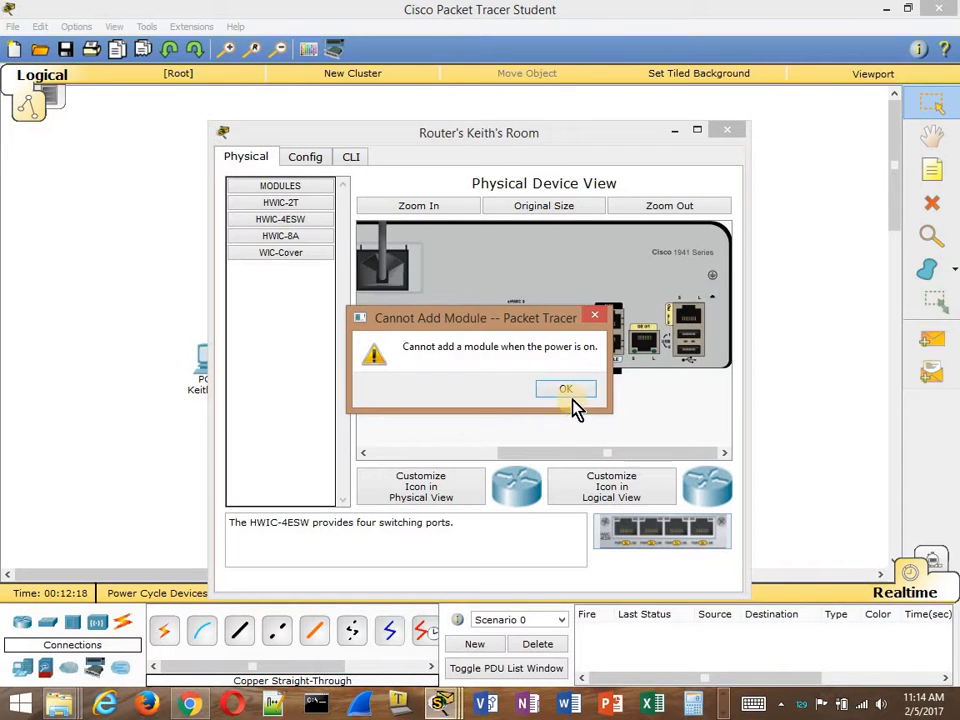
click(570, 392)
Power off the router above the switch and install an HWIC-2T serial module in its eHWIC 1 slot
drag(528, 453, 446, 280)
click(507, 268)
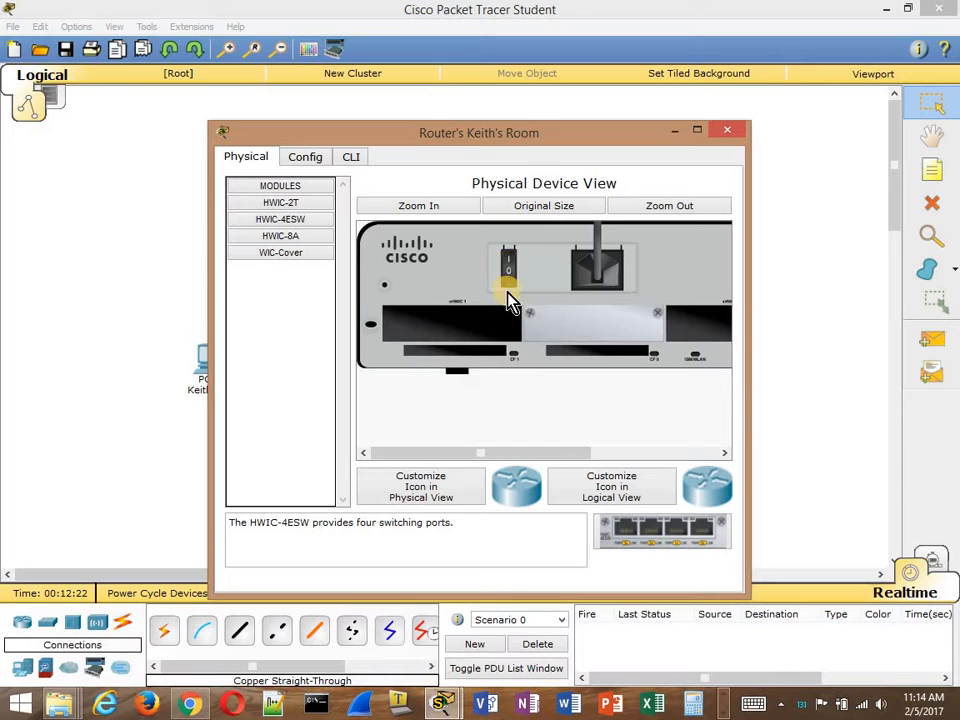
click(388, 207)
click(302, 205)
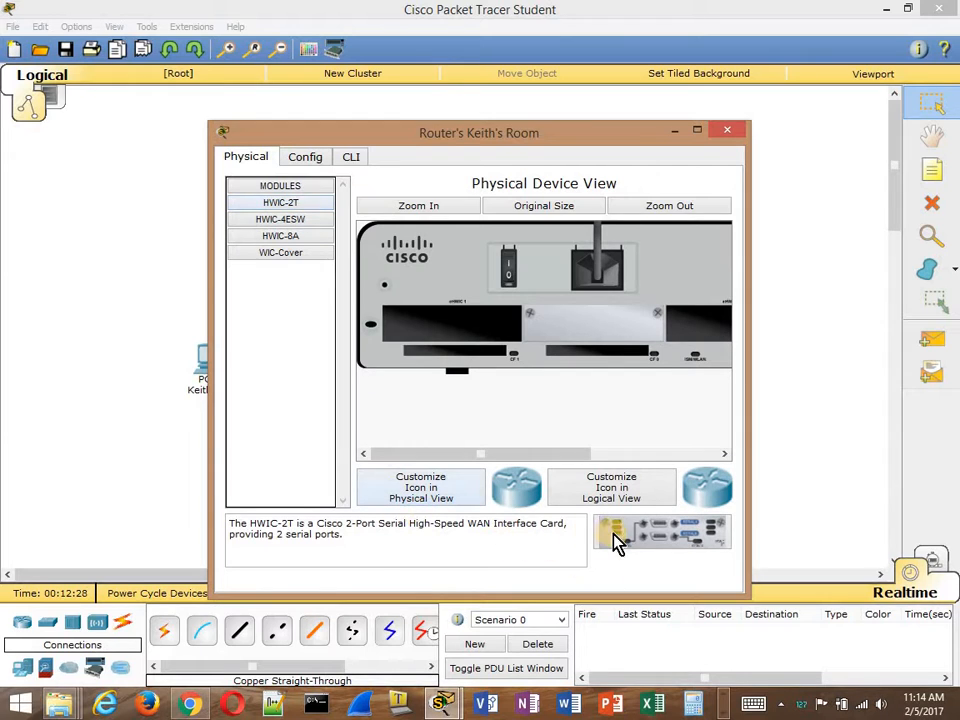
drag(634, 542, 455, 325)
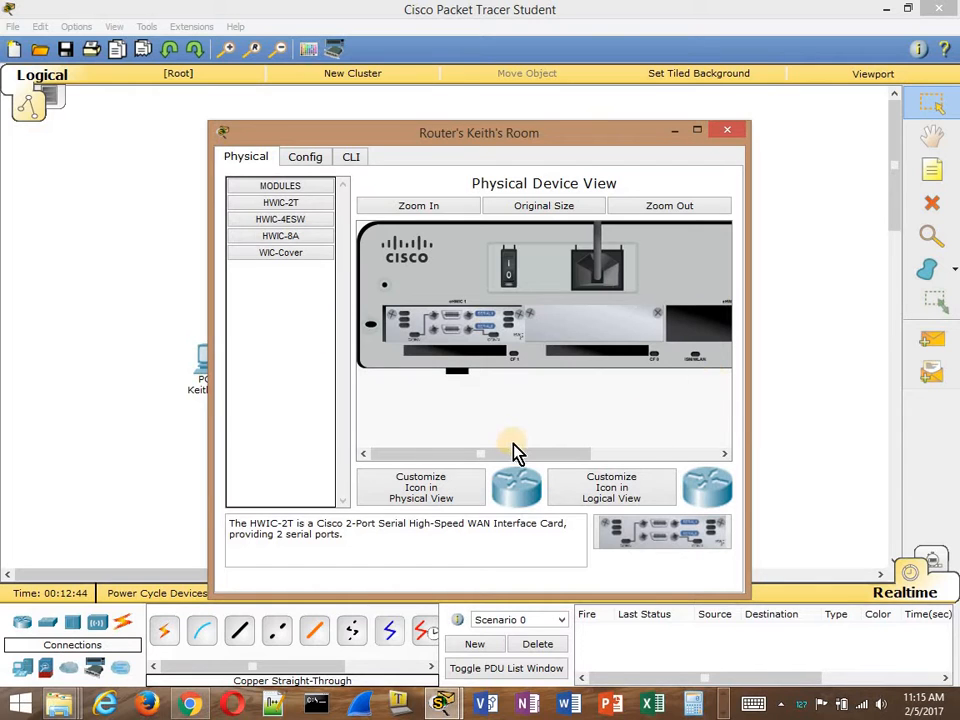
Power the router above the switch back on and close its device window
drag(513, 452, 627, 452)
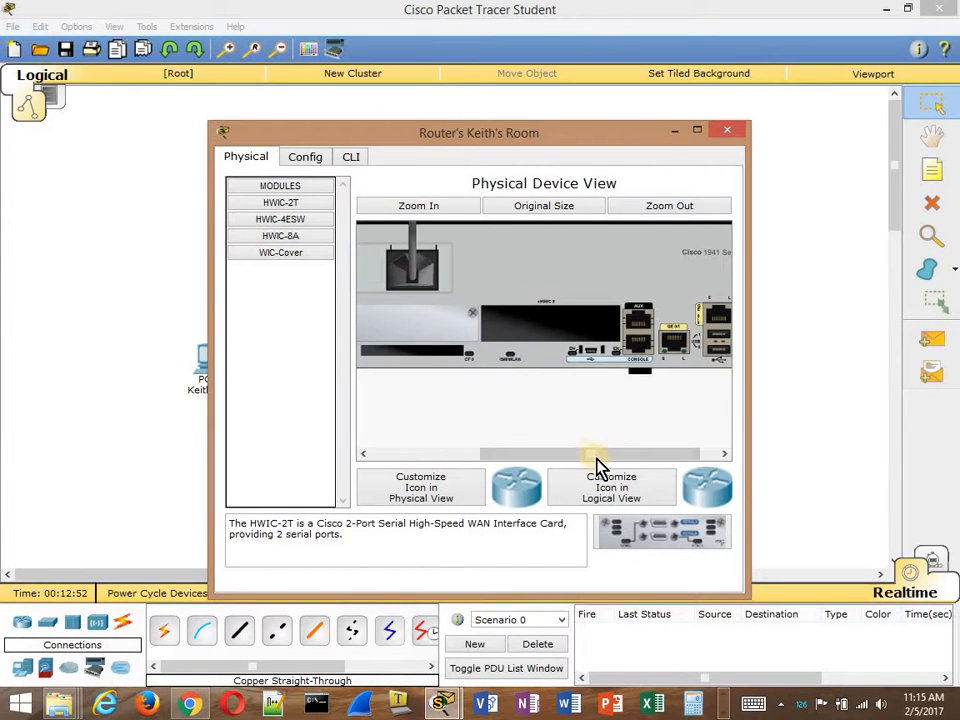
drag(598, 453, 497, 453)
click(492, 270)
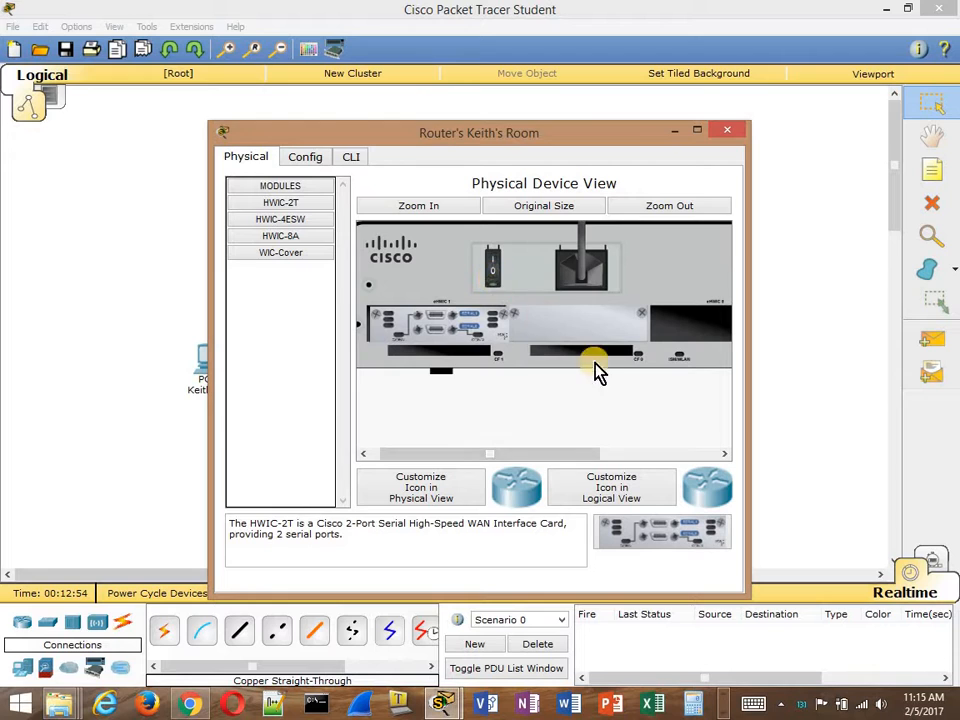
click(728, 133)
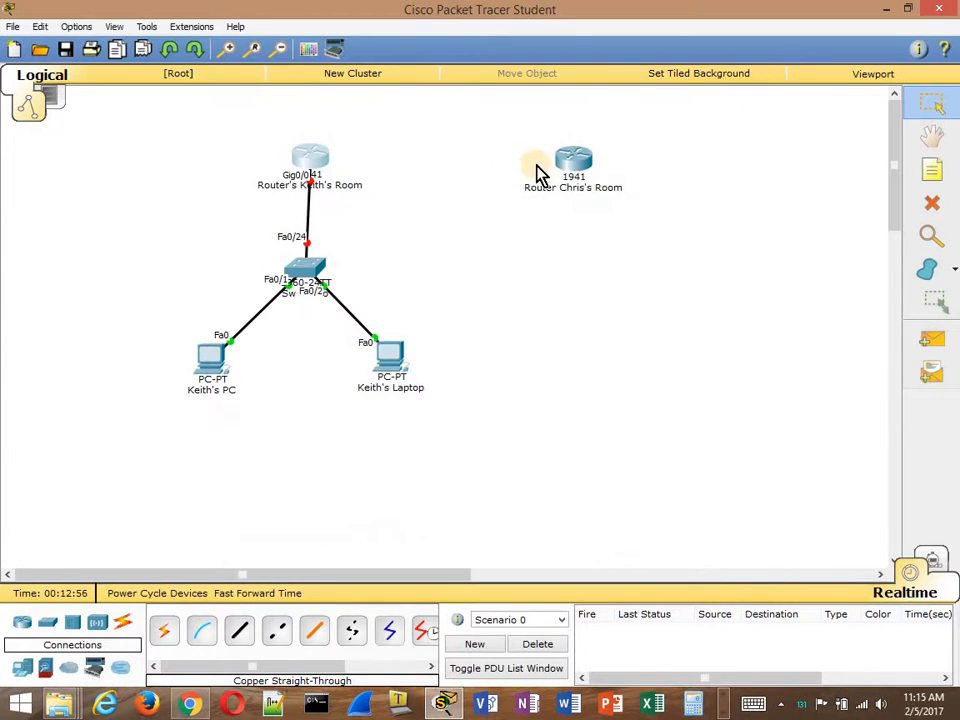
With the second room's router powered off, install an HWIC-2T module in its eHWIC 1 slot and switch it back on
click(561, 197)
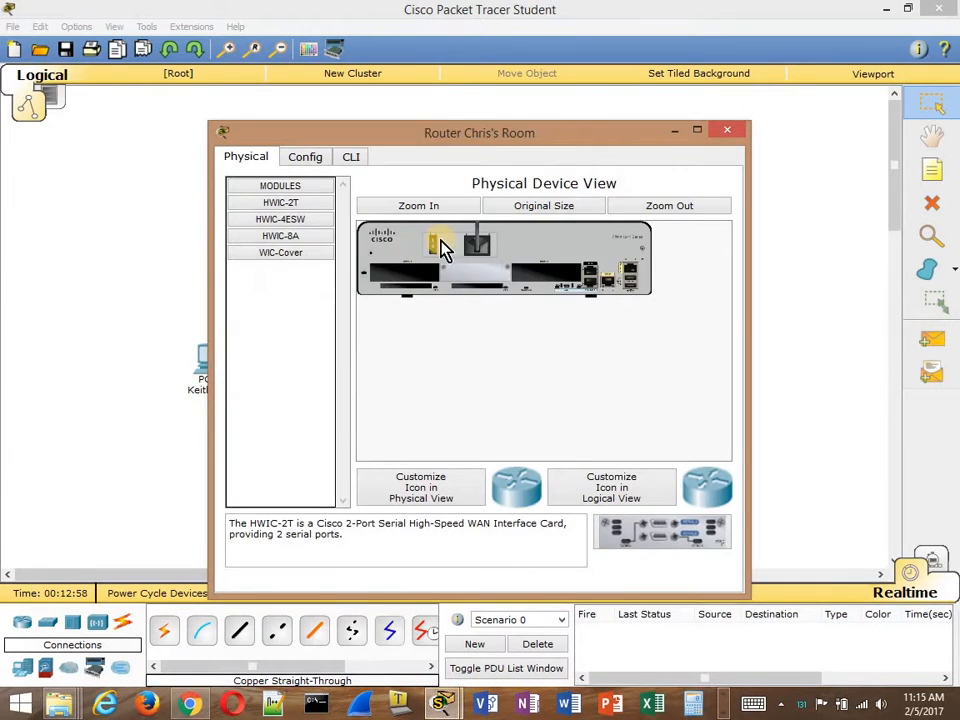
click(430, 206)
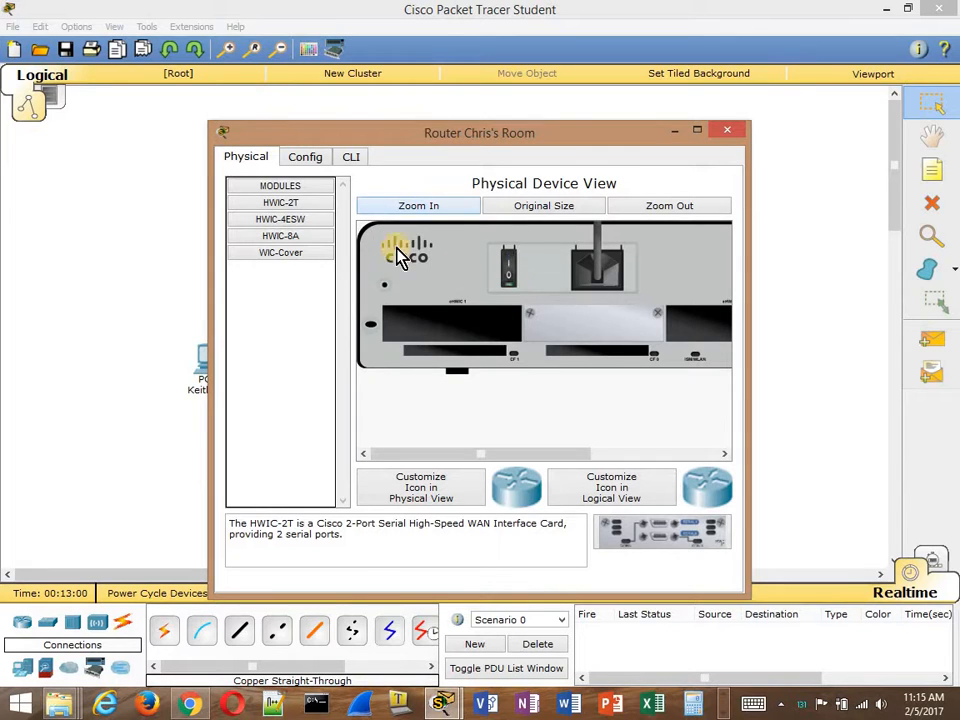
click(307, 202)
drag(613, 538, 456, 321)
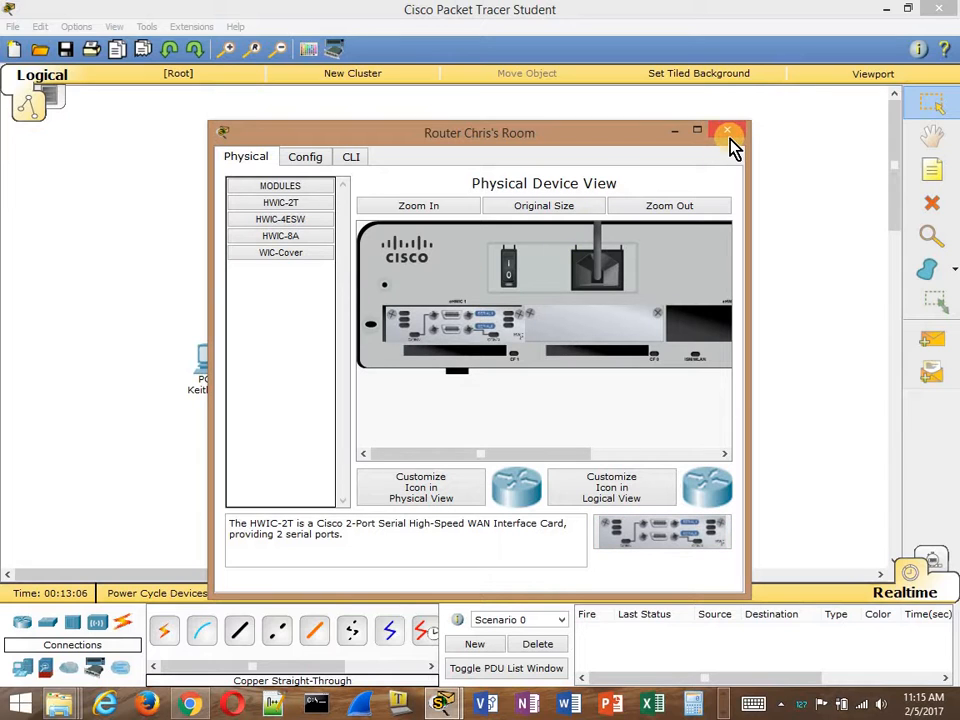
click(511, 268)
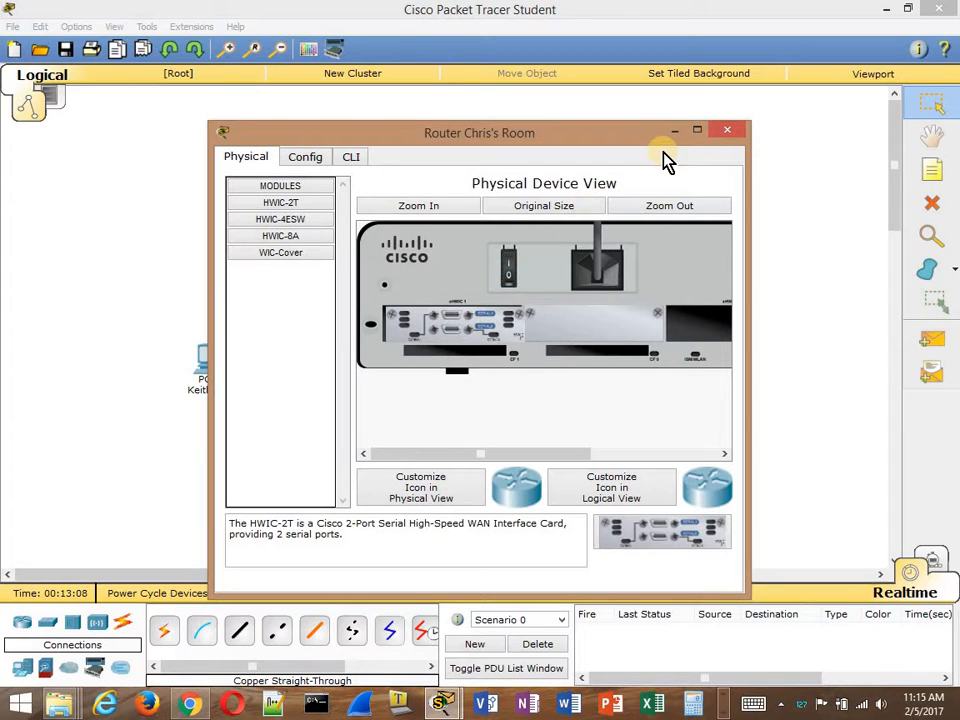
click(731, 132)
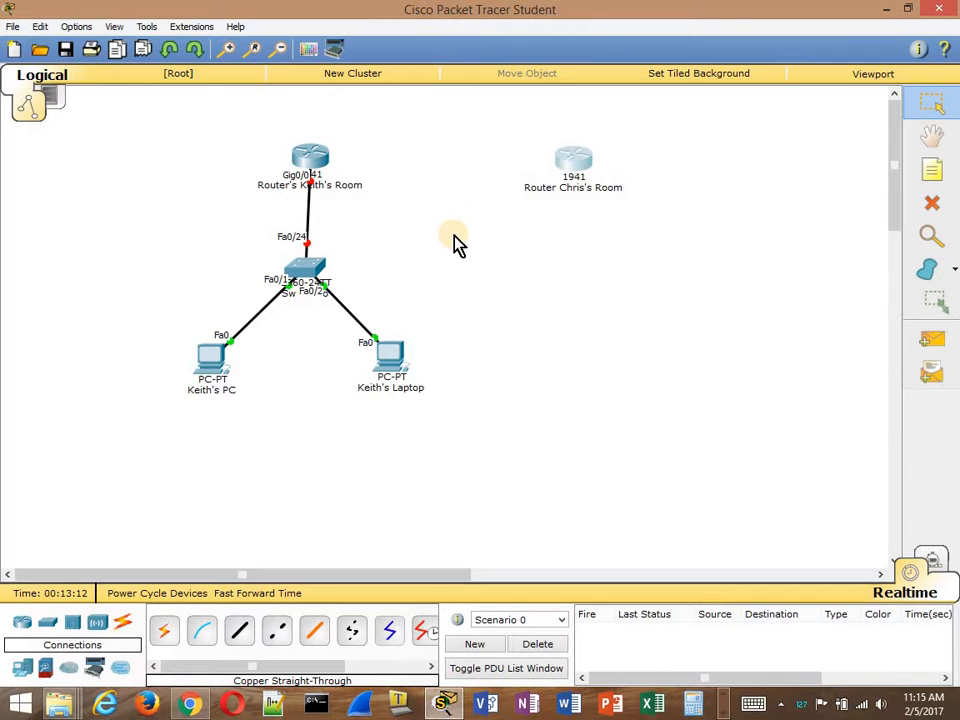
key(super+c)
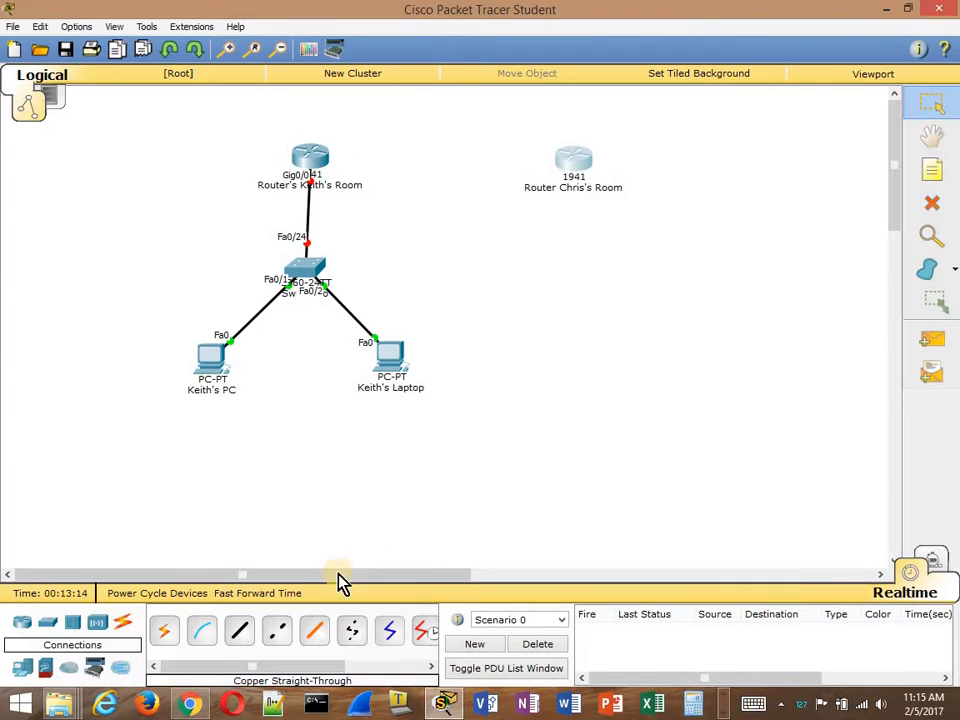